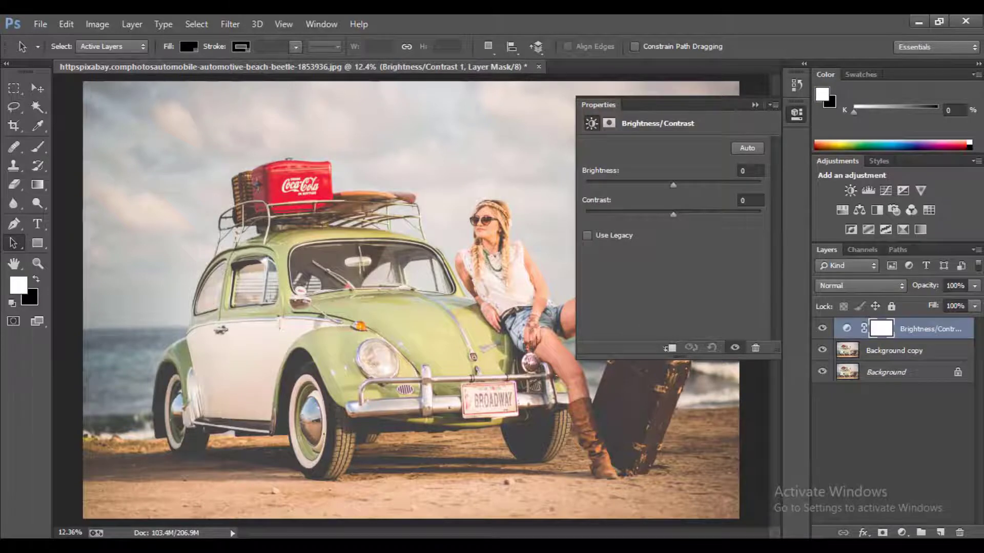
Set the Brightness/Contrast adjustment to brightness -20 and contrast 6.
left_click_drag(674, 184, 680, 214)
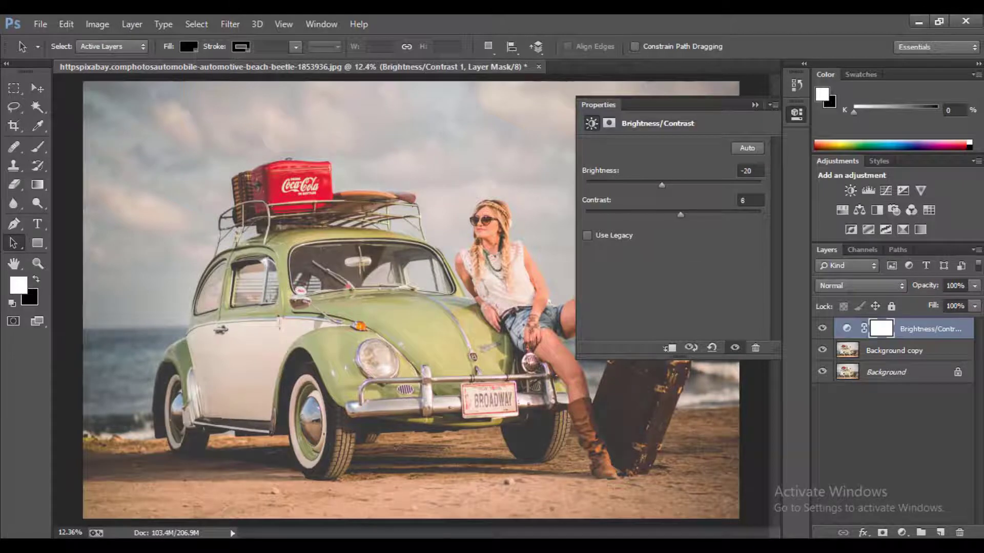
left_click(756, 105)
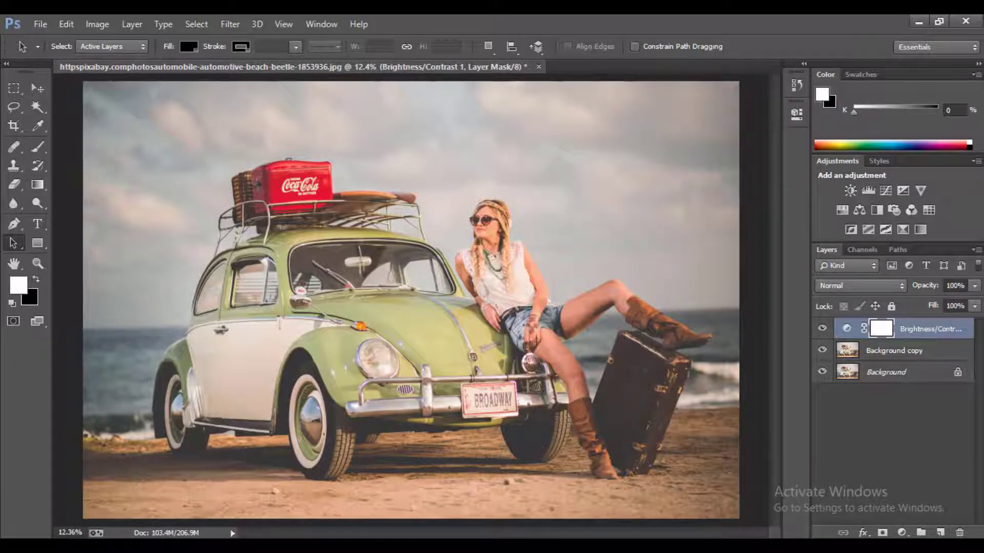
Add a new layer on top and apply the merged RGB image to it with Multiply blending at 100% opacity.
left_click(941, 533)
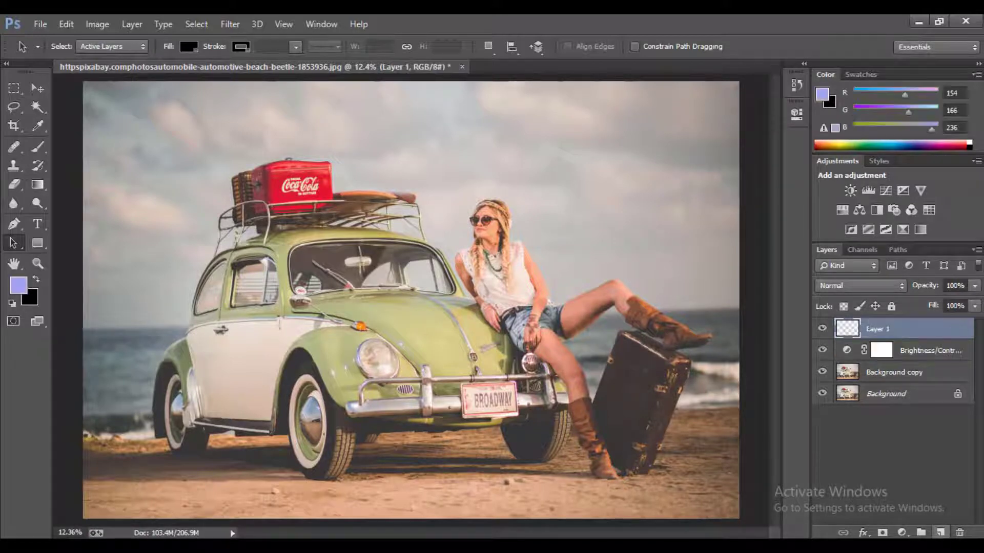
left_click(97, 24)
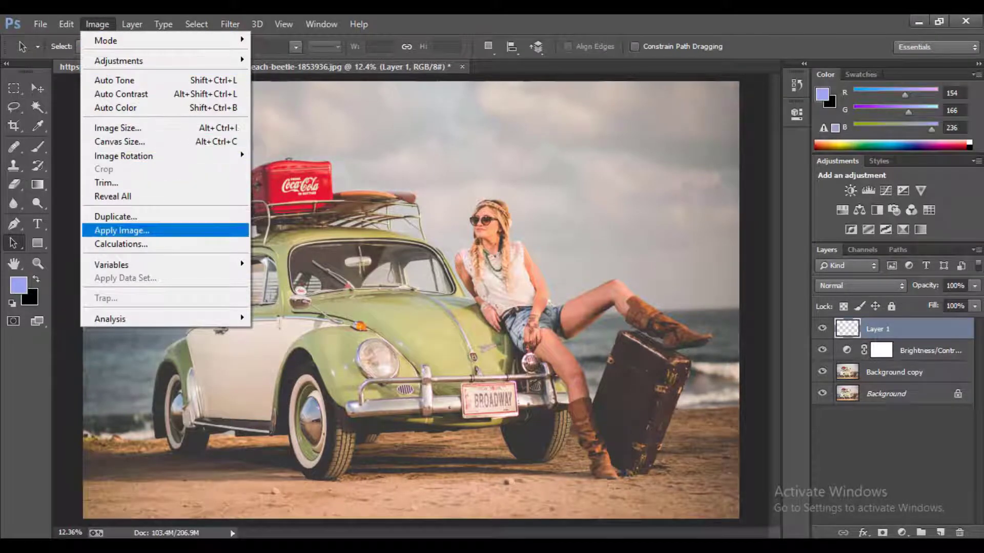
left_click(121, 230)
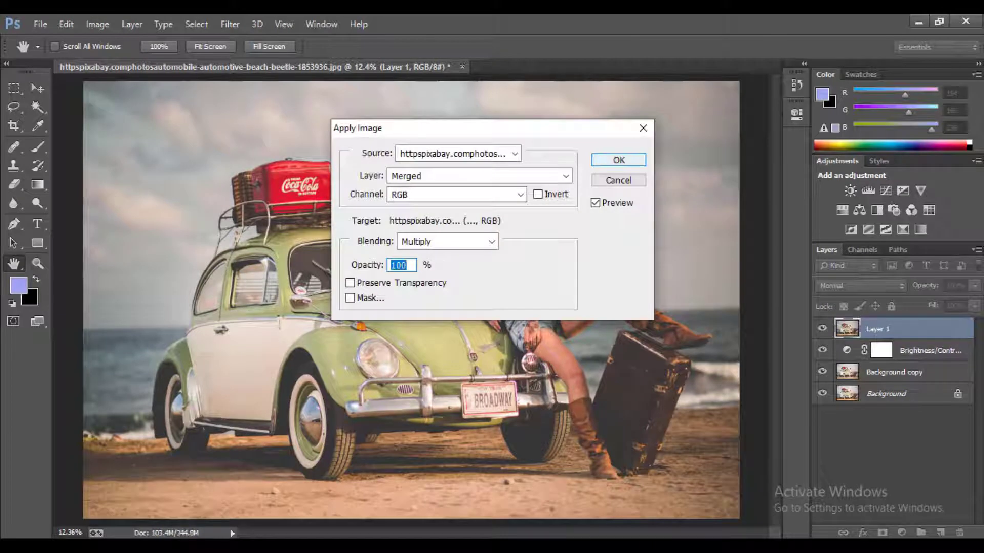
key("Return")
key("a")
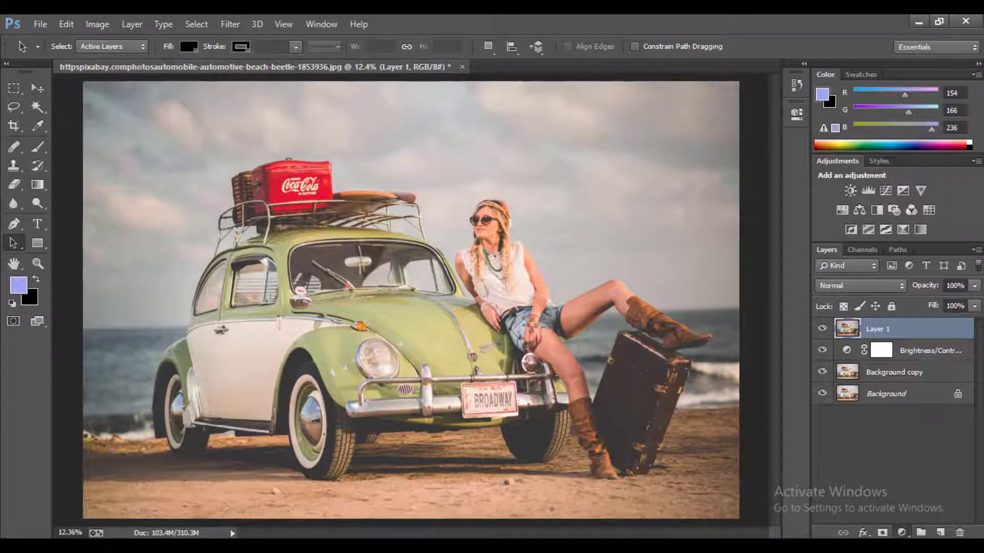
Add a Hue/Saturation adjustment layer and target the Yellows range by sampling the car's green paint.
left_click(902, 532)
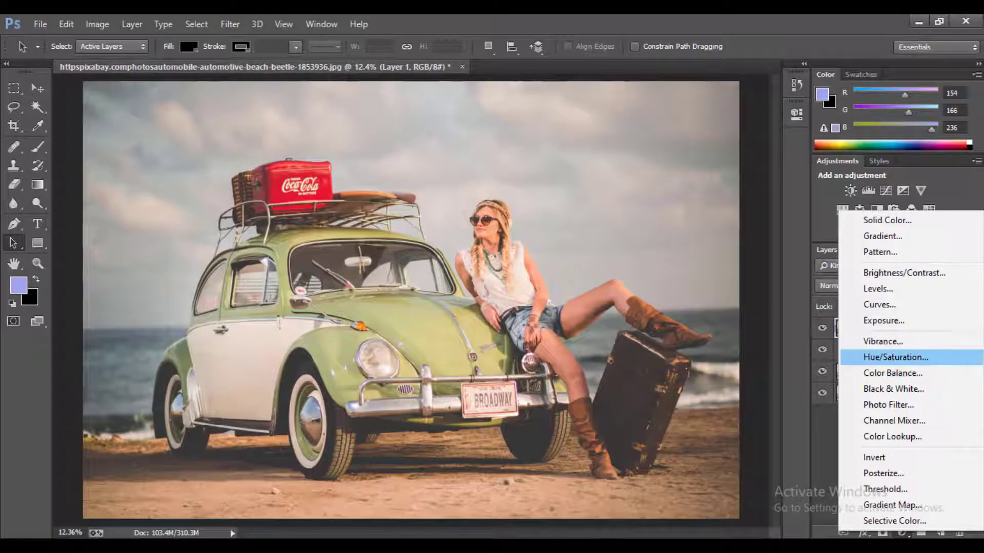
left_click(896, 357)
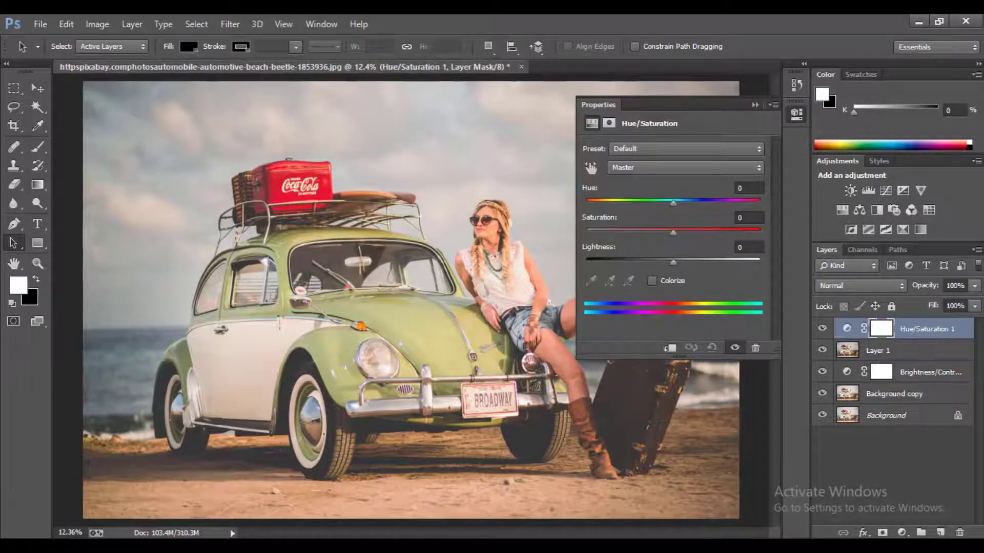
left_click(685, 167)
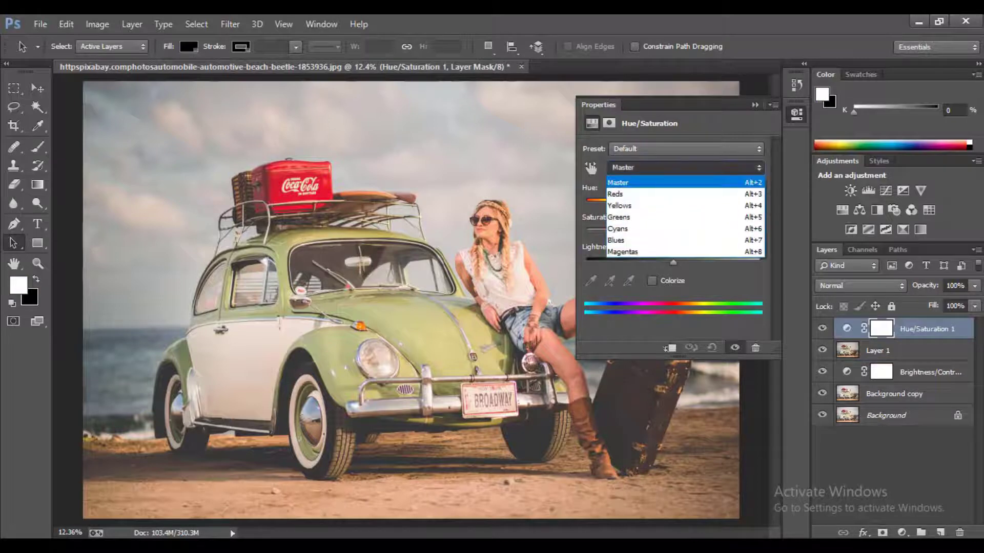
left_click(666, 194)
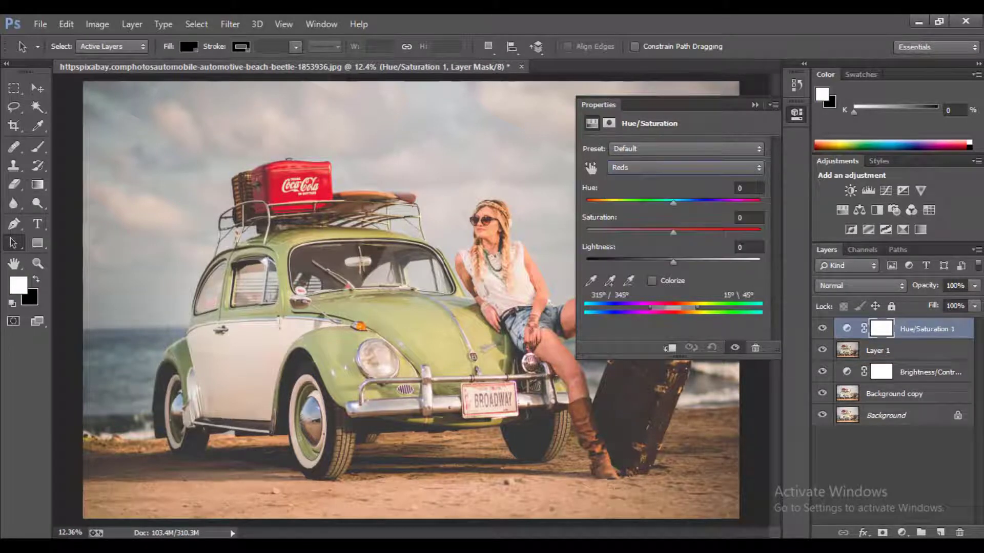
left_click(591, 280)
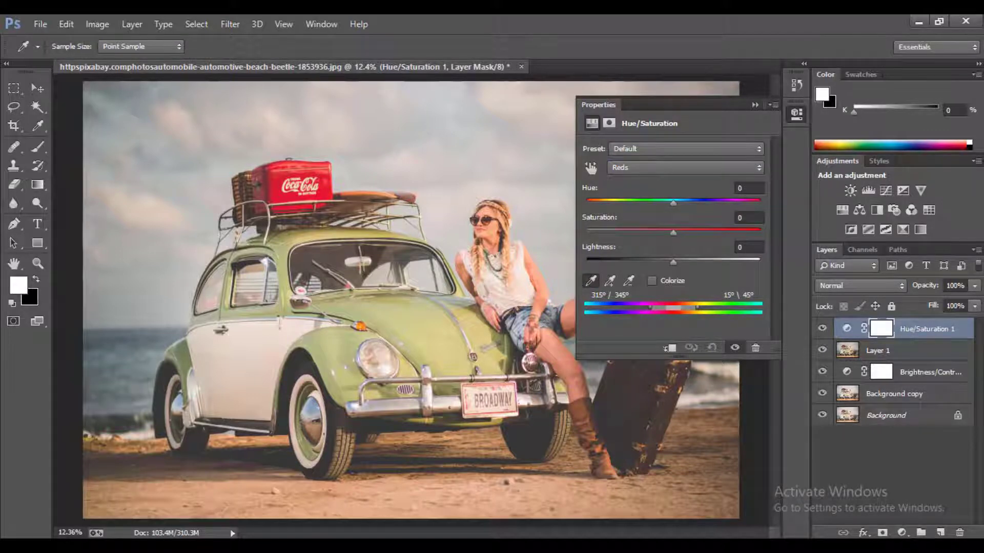
left_click(236, 241)
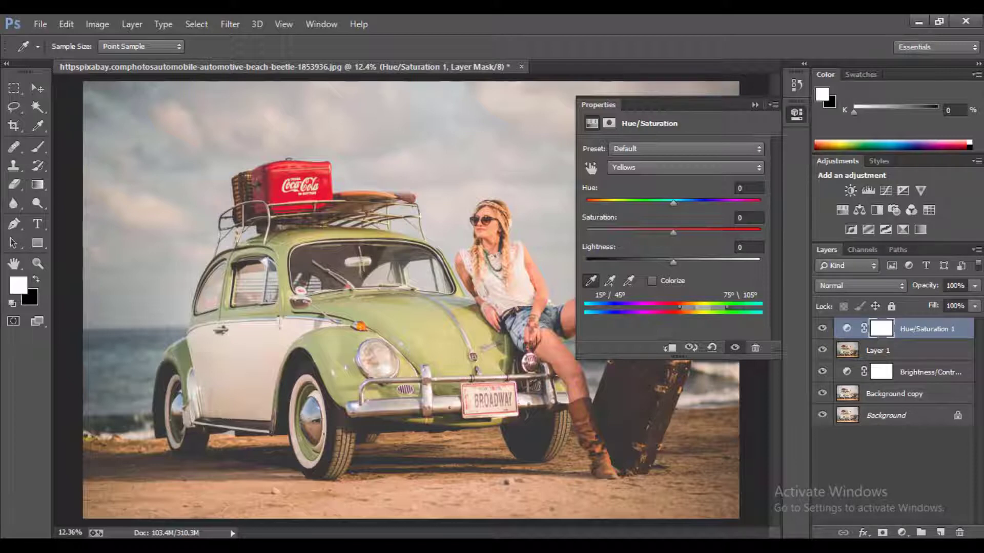
Set the Yellows range to hue +91, saturation +12 and lightness +31.
left_click_drag(673, 203, 728, 203)
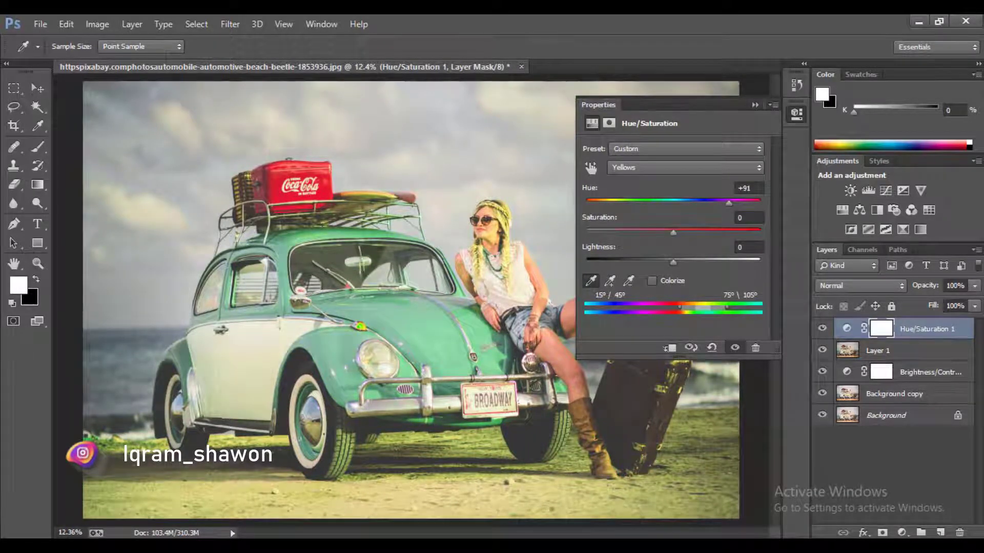
left_click_drag(673, 233, 704, 233)
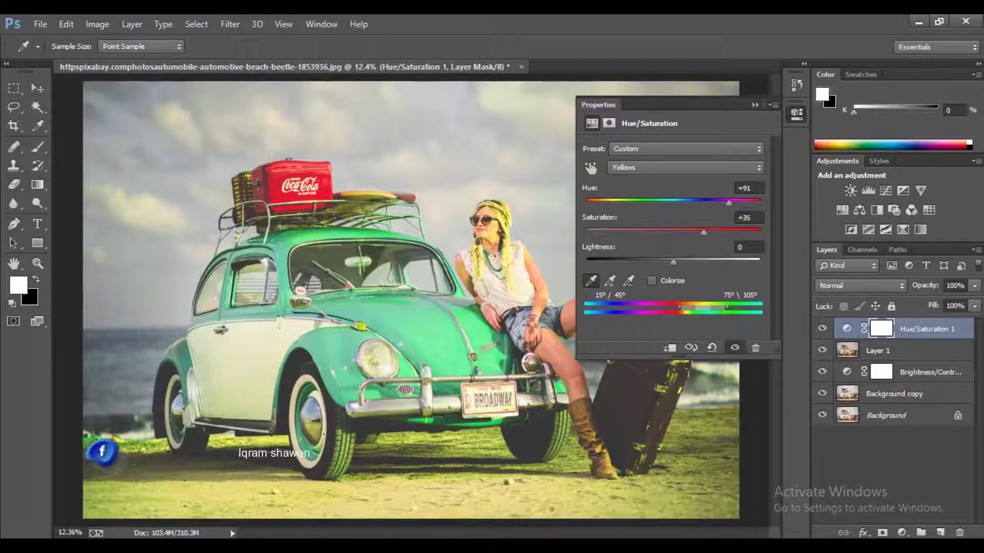
left_click_drag(703, 232, 683, 233)
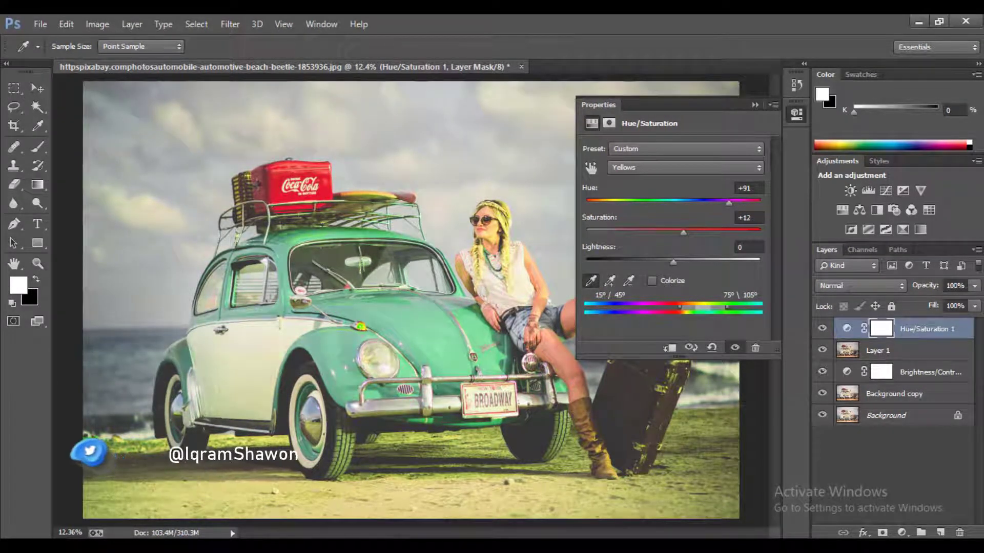
left_click_drag(673, 262, 700, 262)
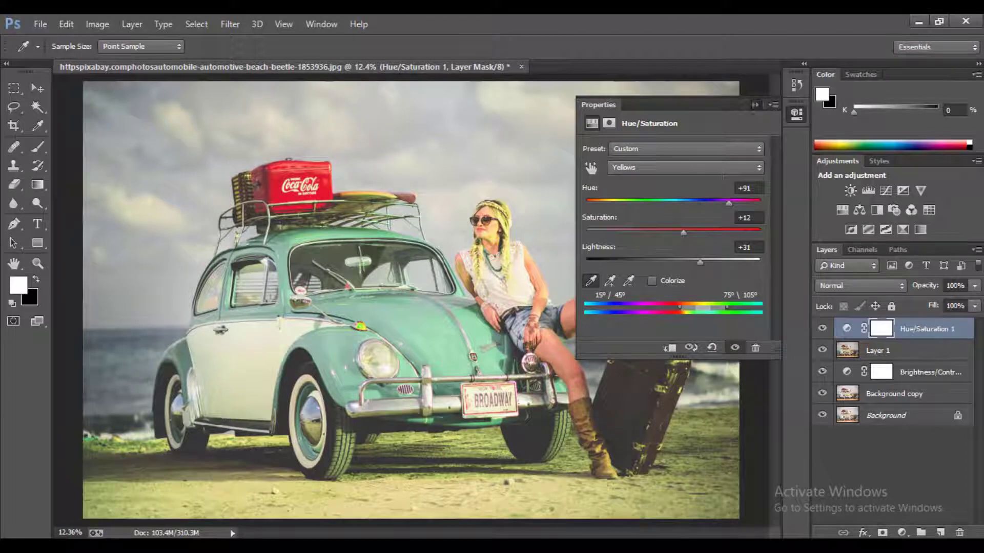
left_click(755, 104)
key("a")
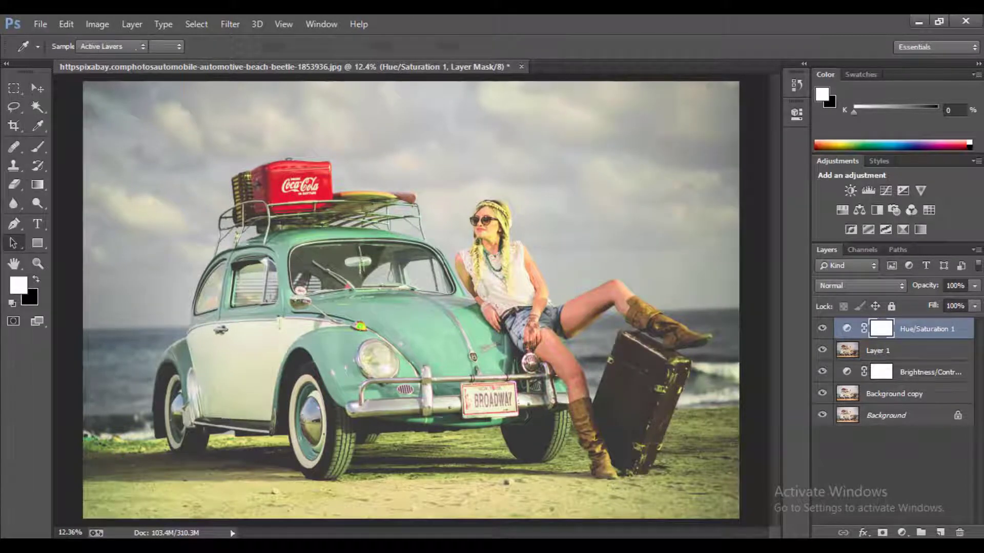
Invert the Hue/Saturation layer mask to black and set the brush to 100% opacity and 100% flow.
key("ctrl+i")
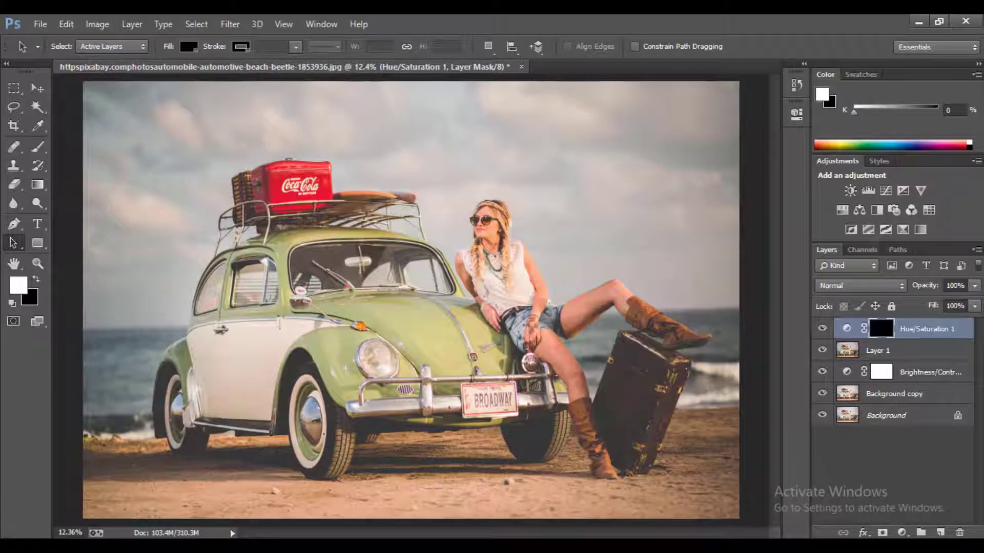
key("b")
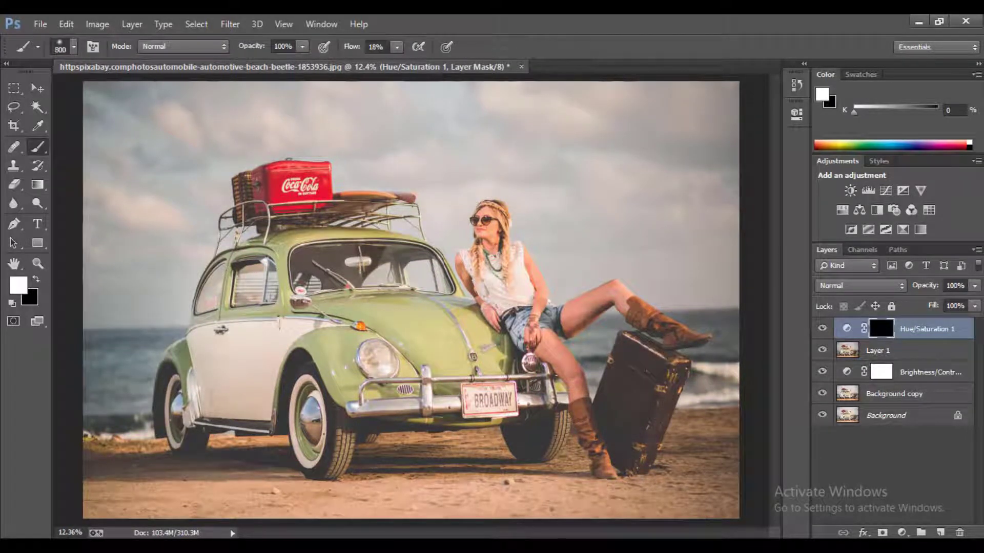
double_click(283, 46)
key("Tab")
key("Return")
double_click(377, 46)
type("100")
key("Return")
key("Return")
key("Return")
key("Return")
Paint white on the Hue/Saturation mask over the car's hood and front fender.
left_click(338, 318)
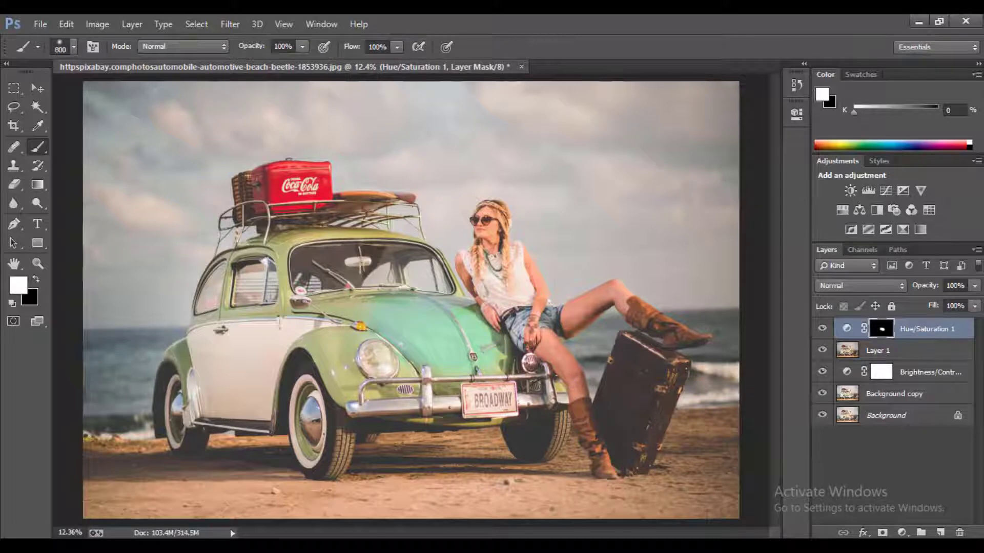
left_click(370, 318)
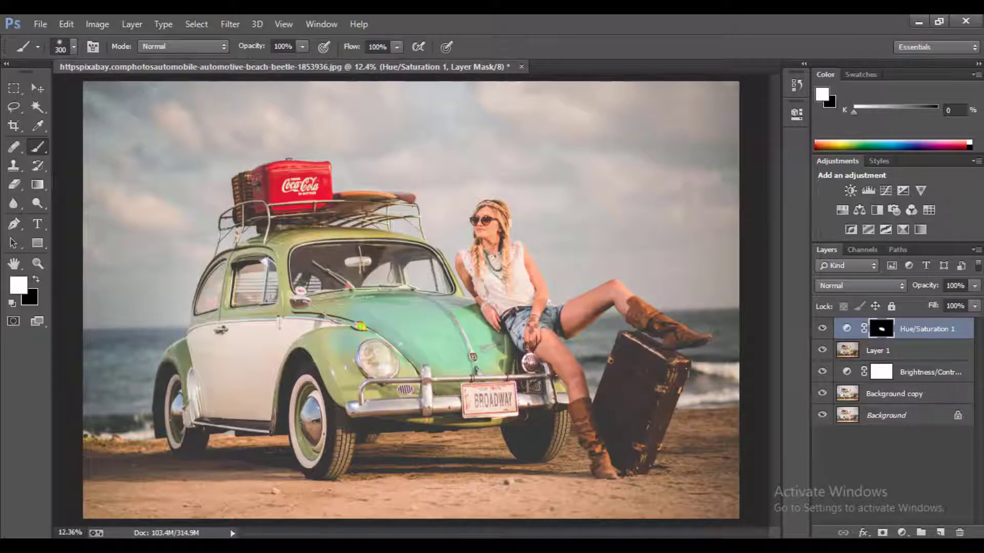
left_click_drag(348, 312, 333, 376)
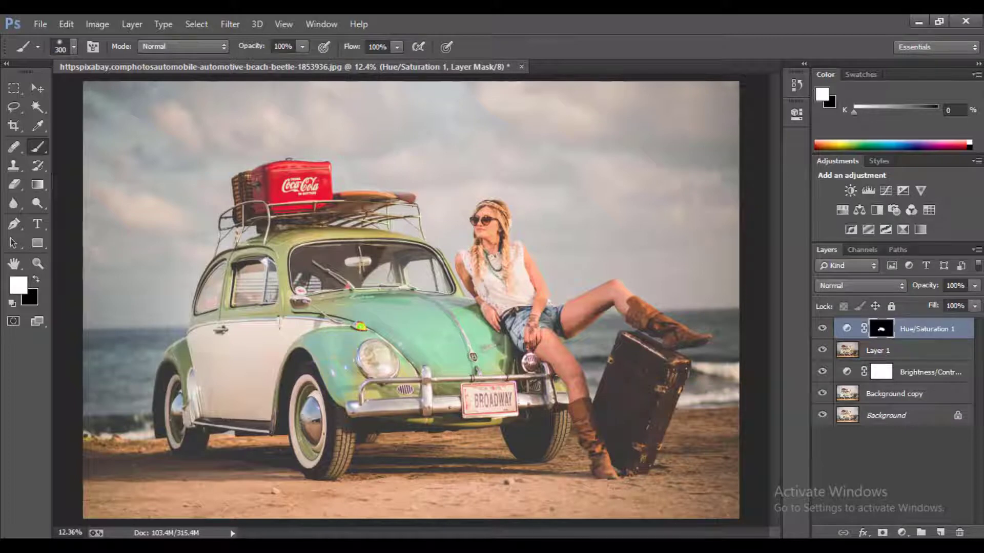
With a smaller brush, paint white on the mask around the bumper, over the body beneath it and on the front wheel rim.
key("ctrl+plus")
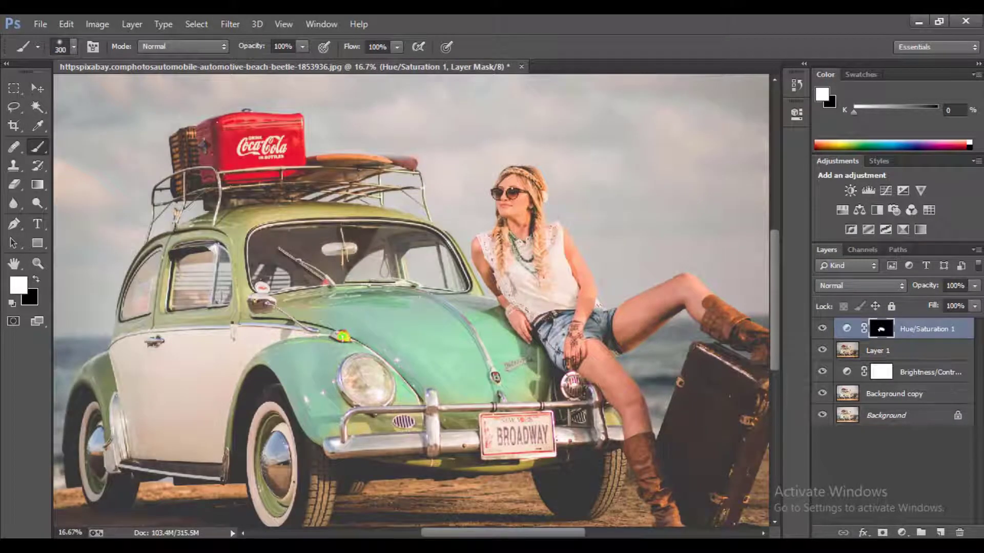
key("ctrl+plus")
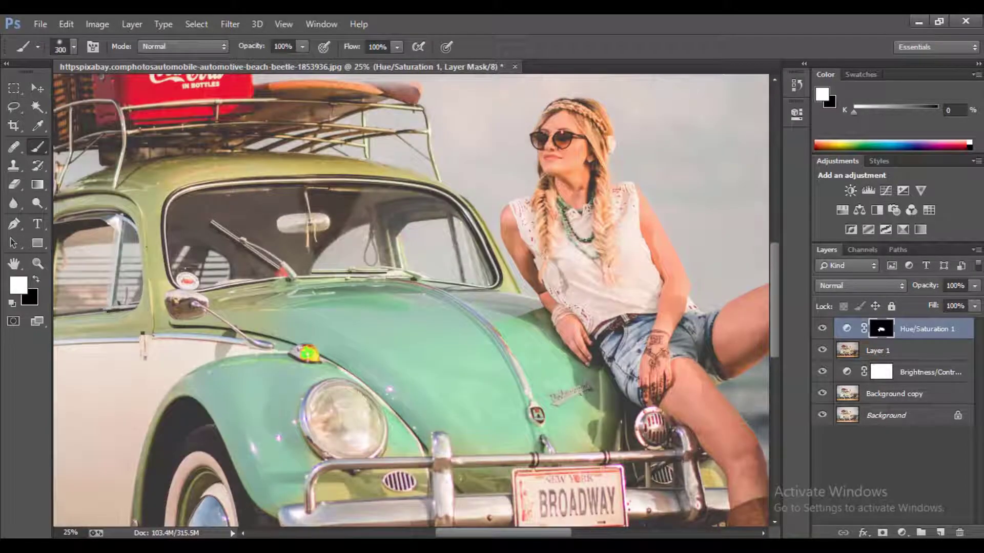
scroll(410, 302, "down", 5)
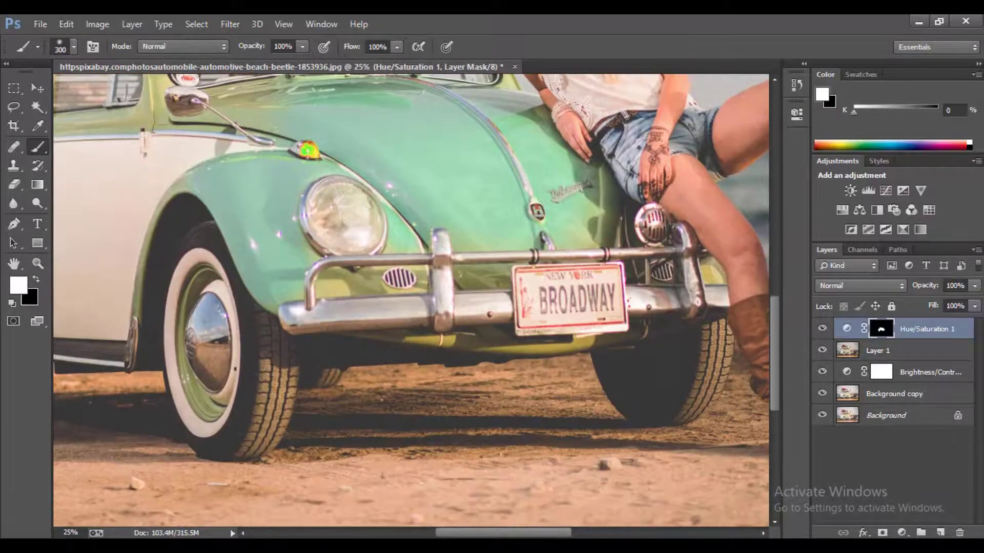
key("bracketleft")
key("bracketleft")
key("bracketleft")
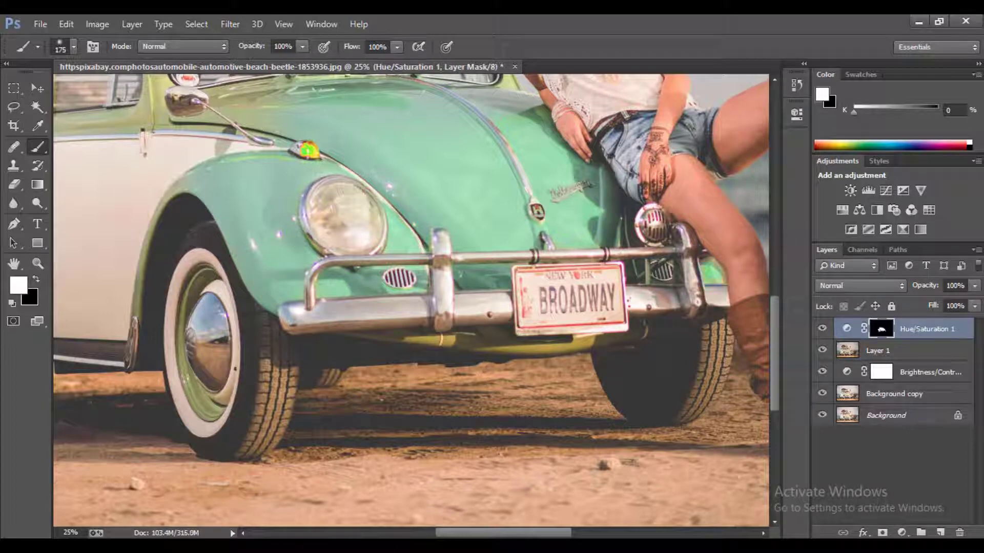
left_click_drag(367, 338, 431, 343)
left_click_drag(554, 345, 589, 339)
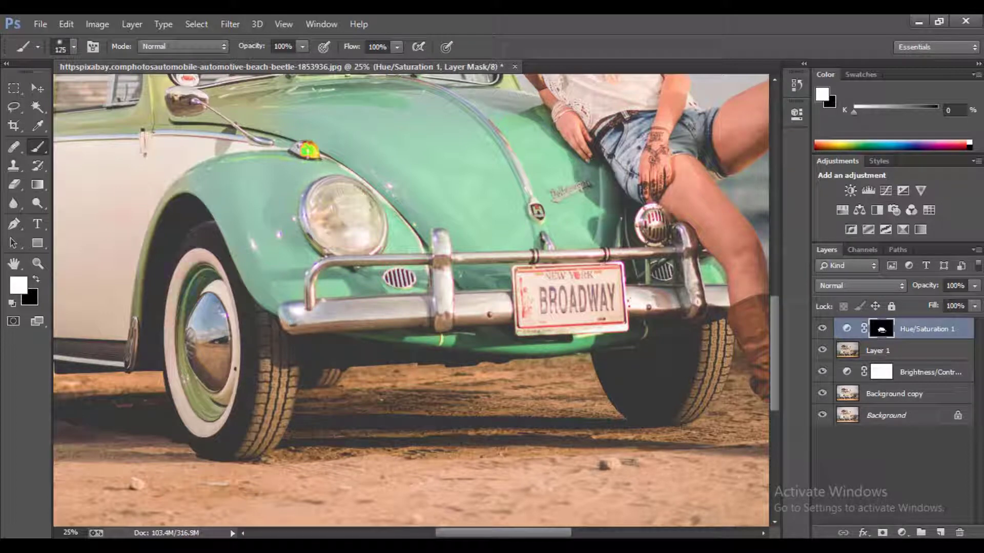
key("bracketright")
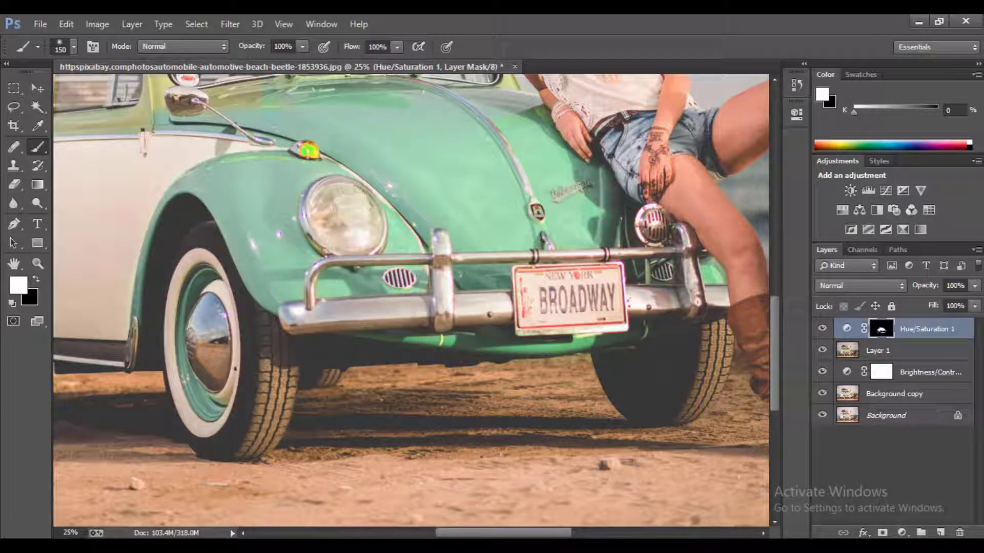
Paint white on the mask over the car's roof, windshield frame, window surrounds, rear fender and rear wheel rim.
scroll(411, 301, "up", 5)
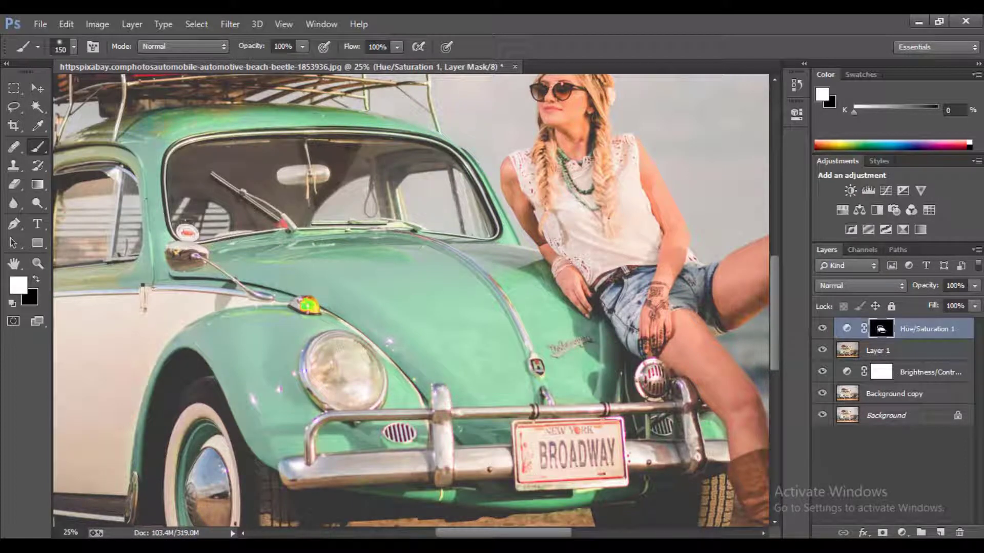
left_click(14, 264)
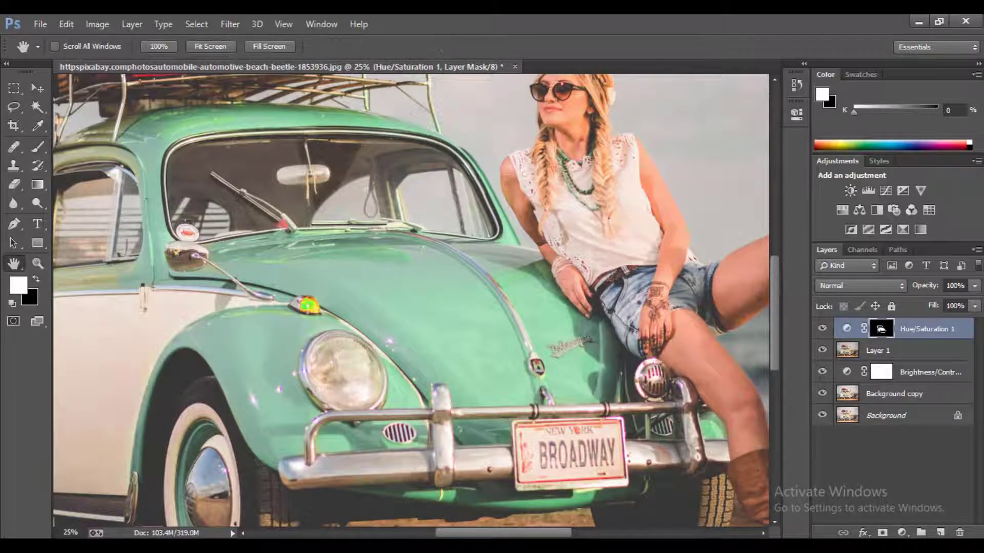
left_click_drag(308, 245, 490, 345)
key("b")
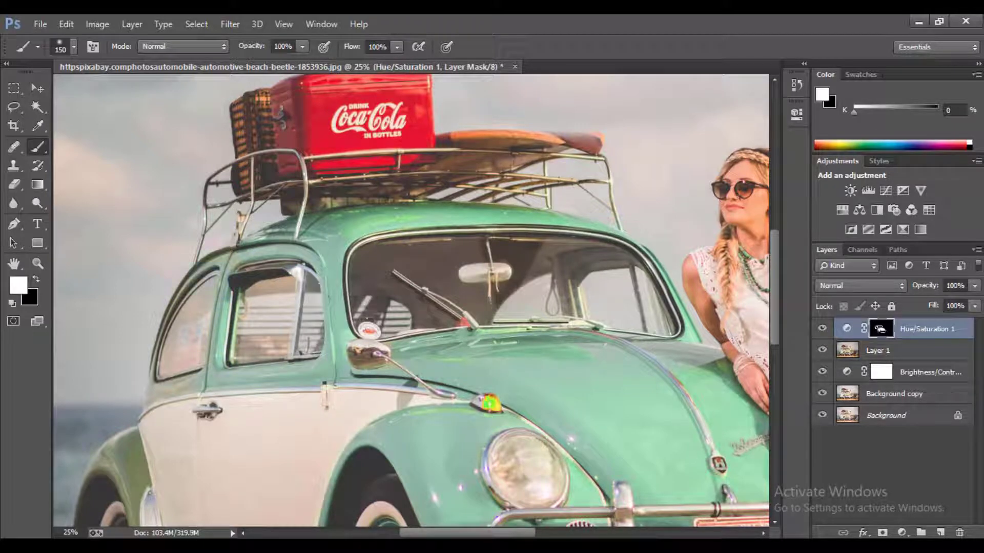
key("h")
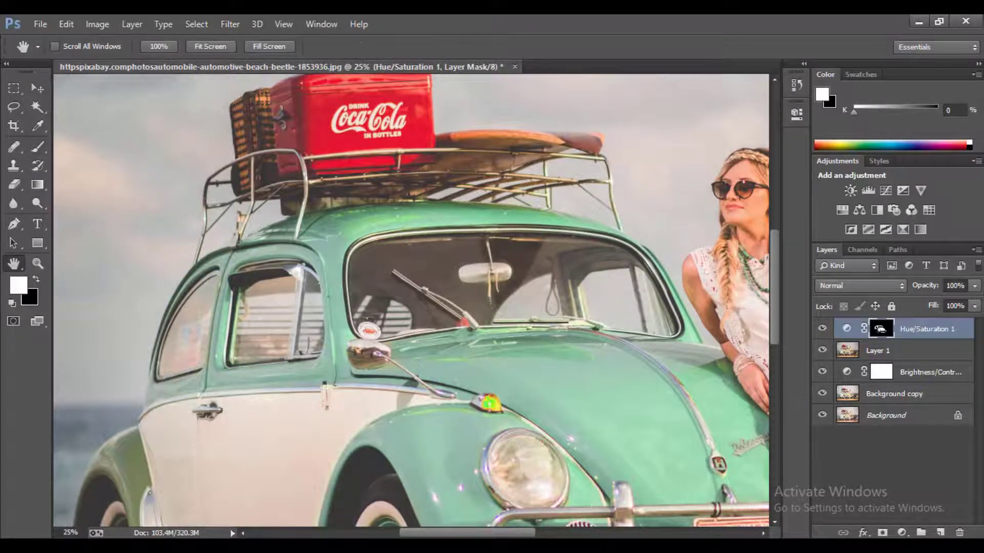
left_click_drag(359, 358, 470, 203)
left_click(38, 147)
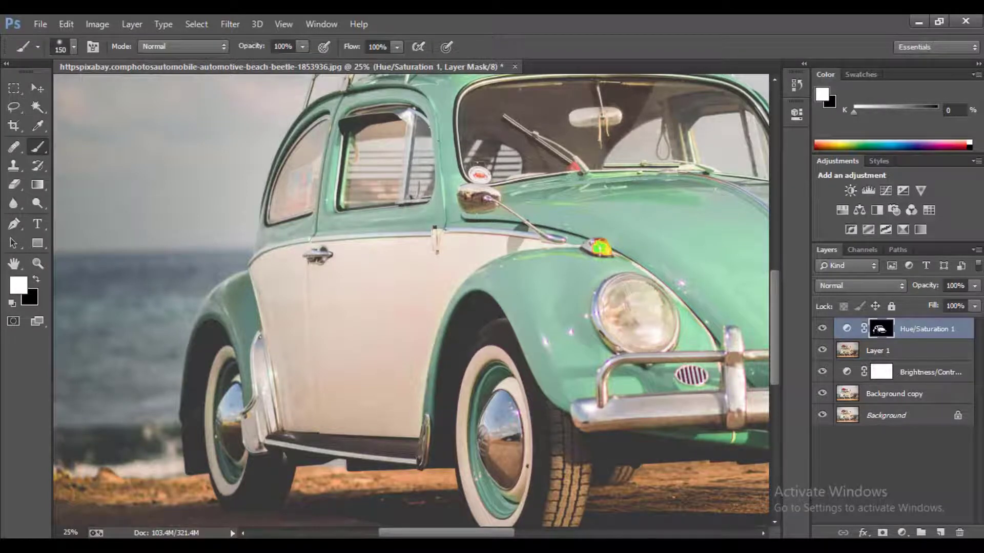
Fit the image in view and toggle the Hue/Saturation layer's visibility to compare the car's color before and after.
key("ctrl+0")
left_click(822, 328)
left_click(822, 329)
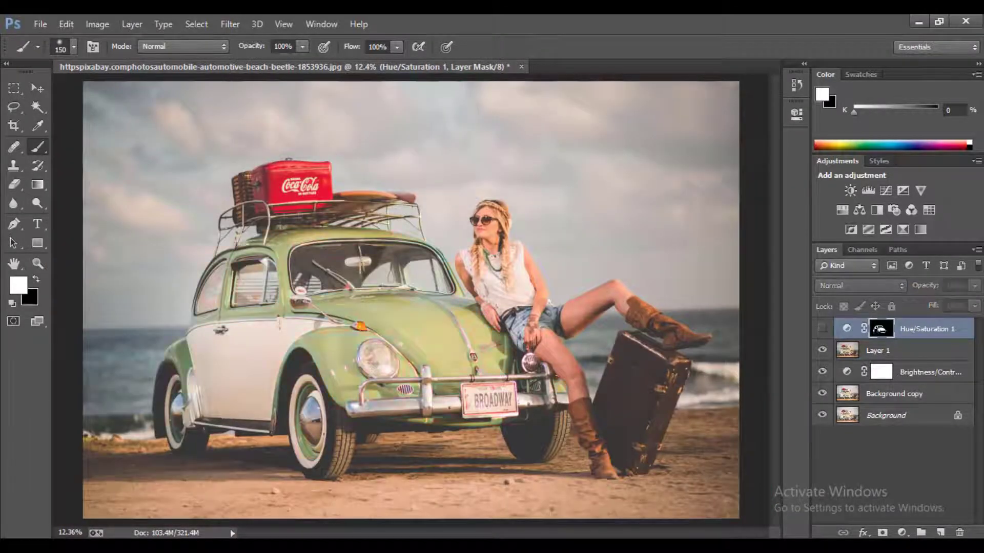
left_click(822, 328)
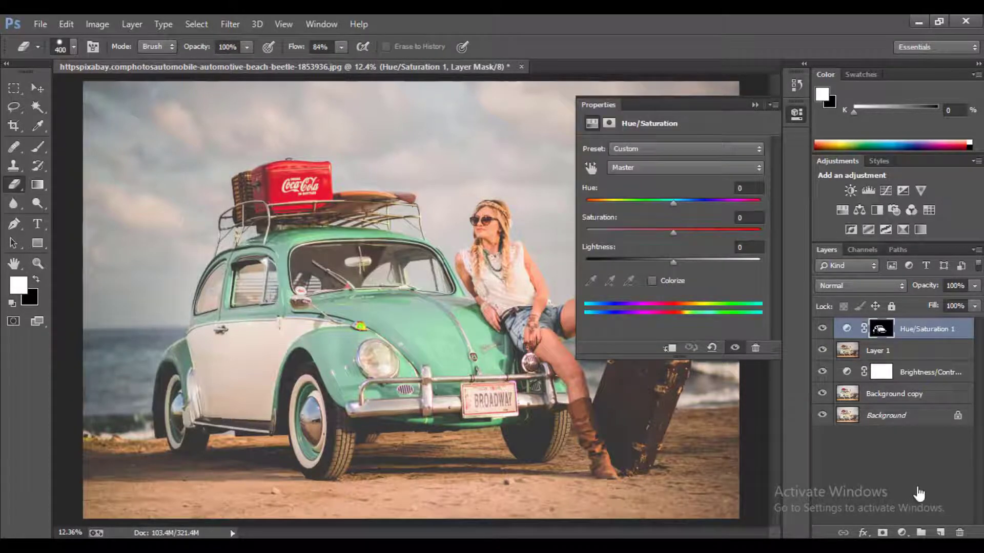
left_click(882, 533)
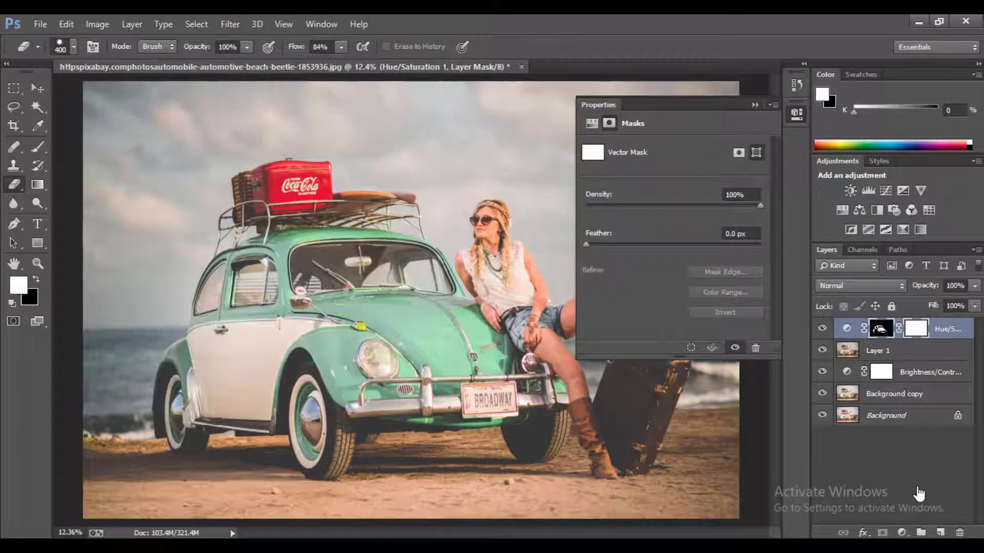
key("ctrl+z")
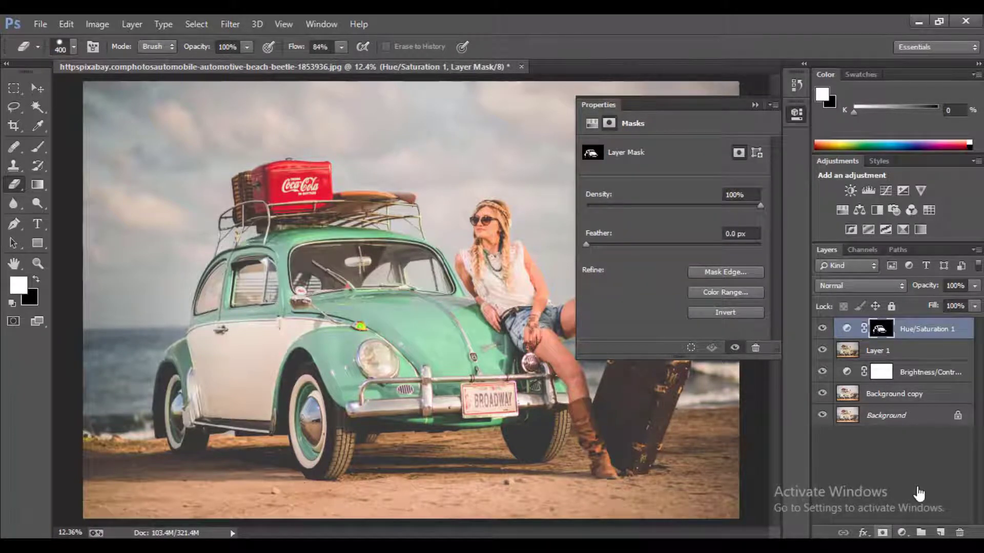
key("ctrl+z")
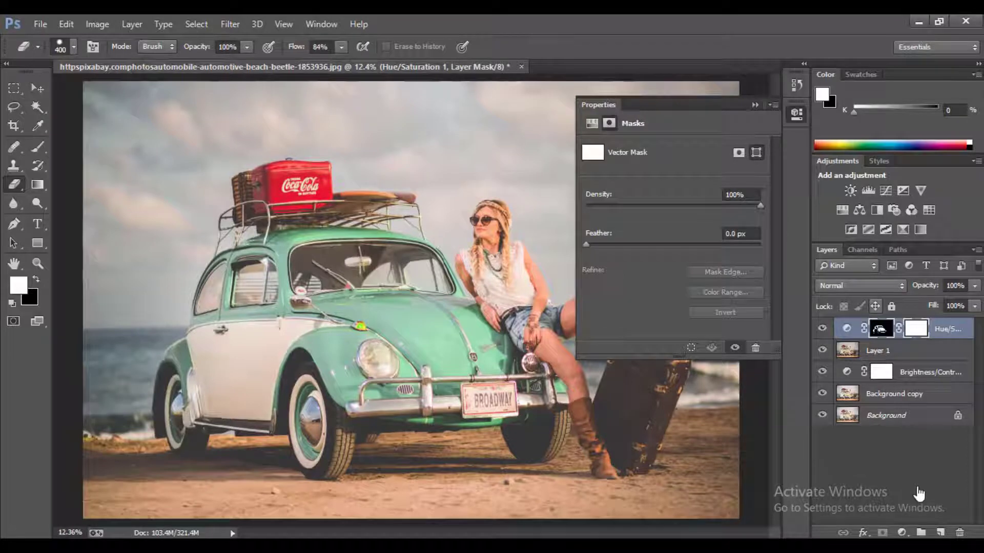
key("ctrl+z")
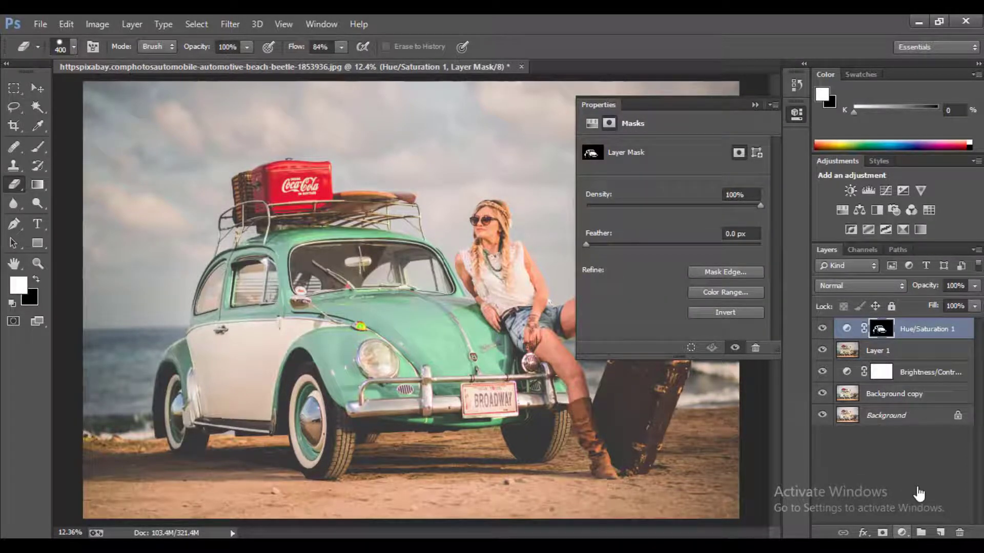
Add a second Hue/Saturation adjustment layer on top and hide the Hue/Saturation 1 layer.
left_click(901, 533)
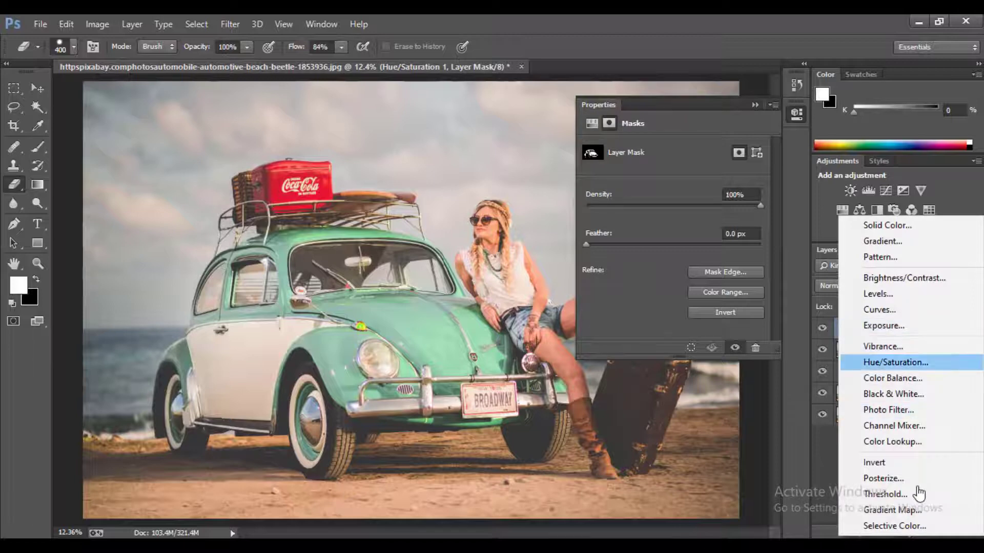
key("Return")
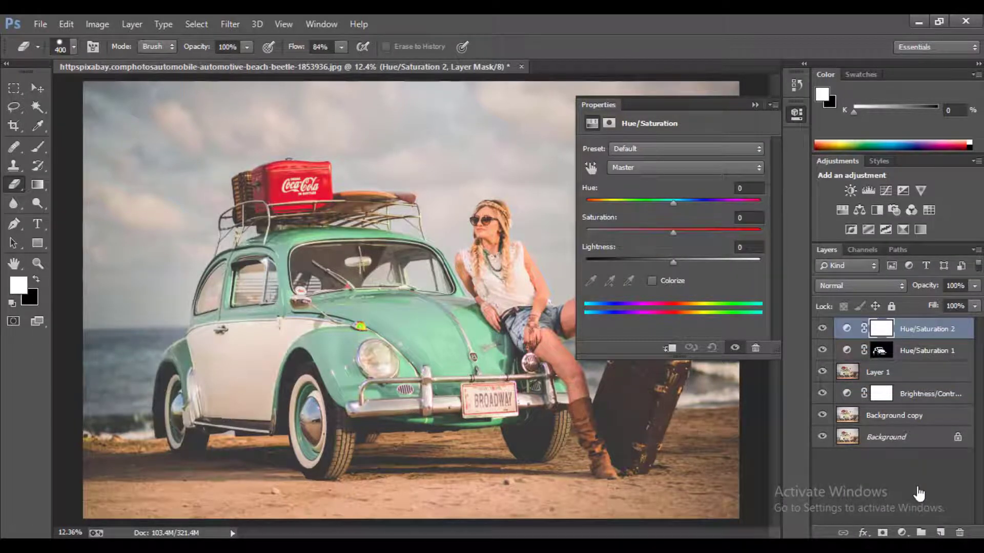
left_click(822, 350)
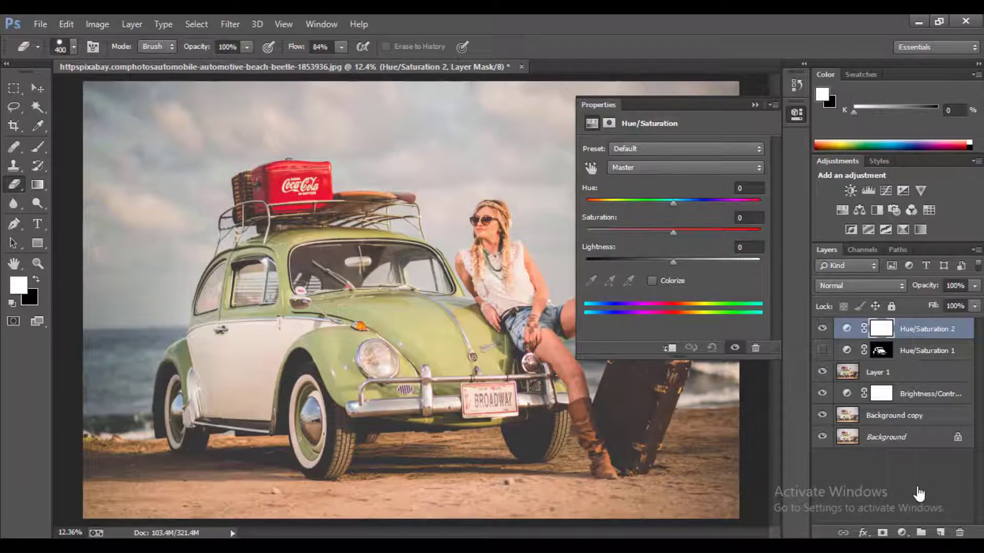
Target the Yellows range, sample the car's green paint, and set hue to +180 and lightness to -100.
left_click(685, 167)
key("Return")
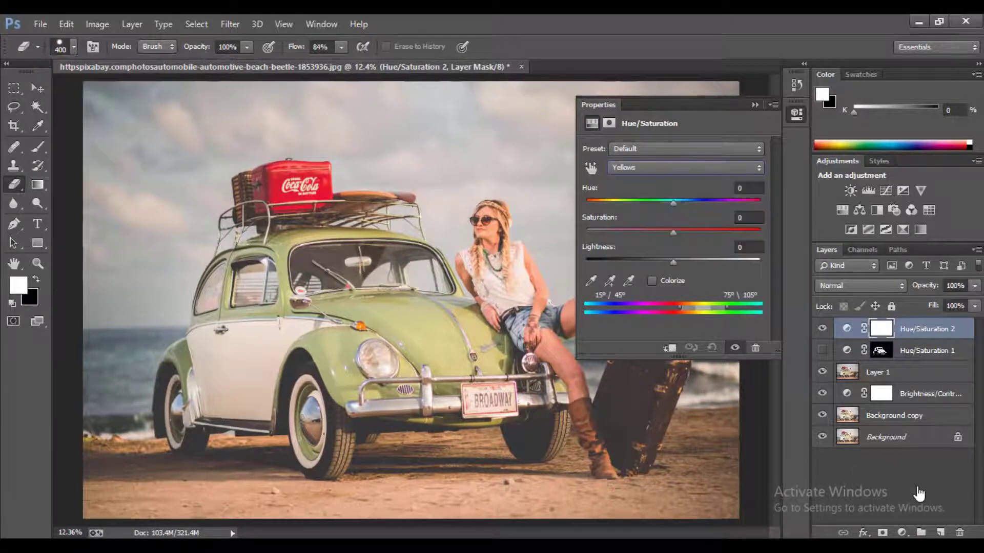
key("i")
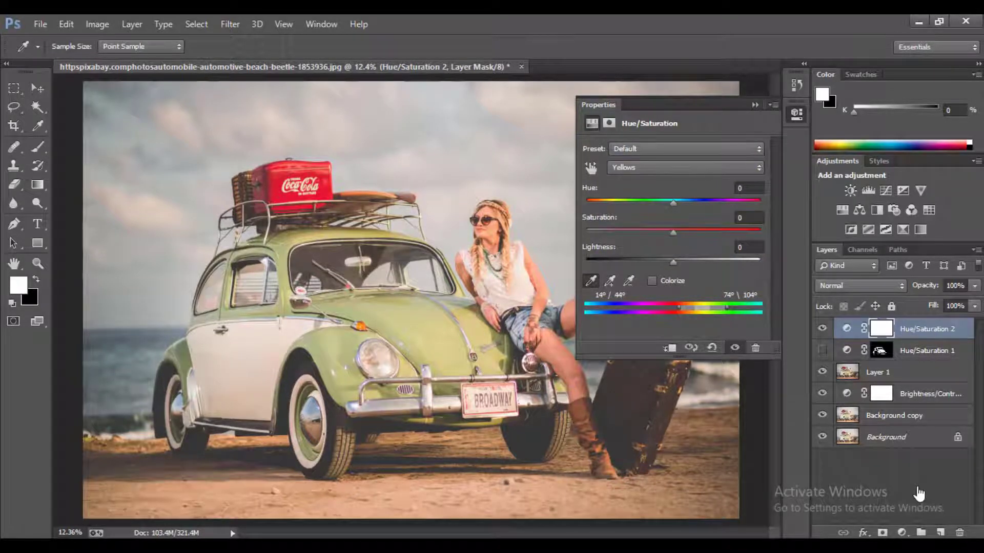
type("180")
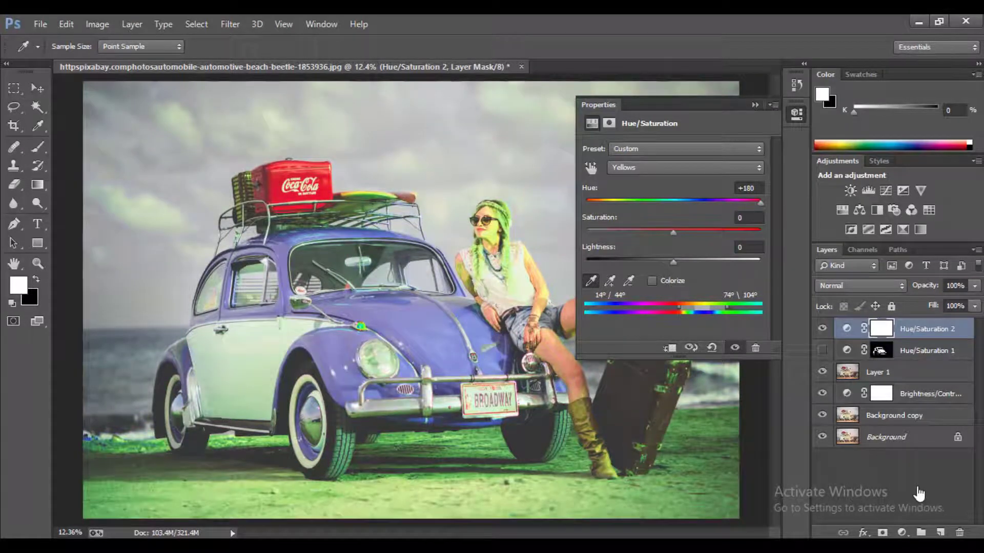
type("-100")
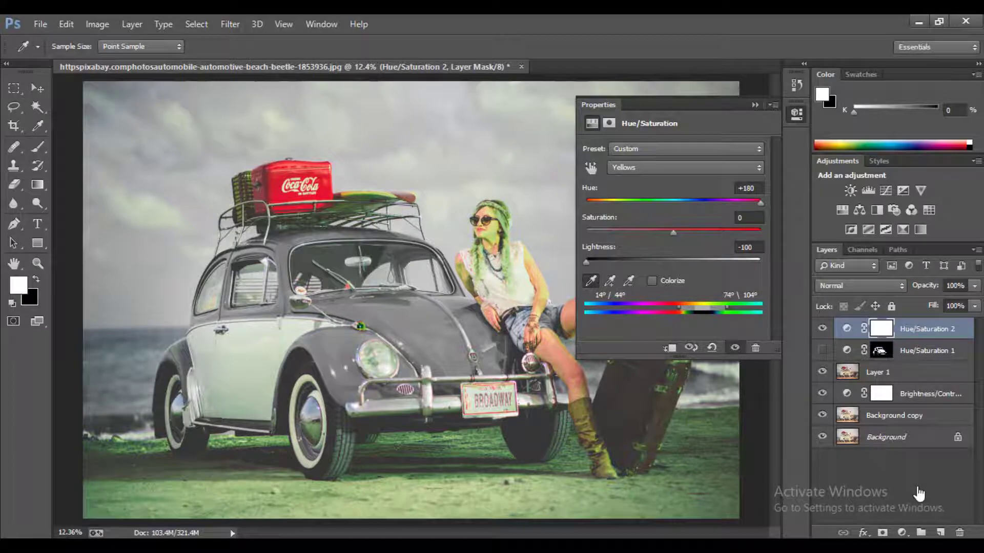
Invert the Hue/Saturation 2 mask to black and load the Hue/Saturation 1 mask as a selection for it.
type("e")
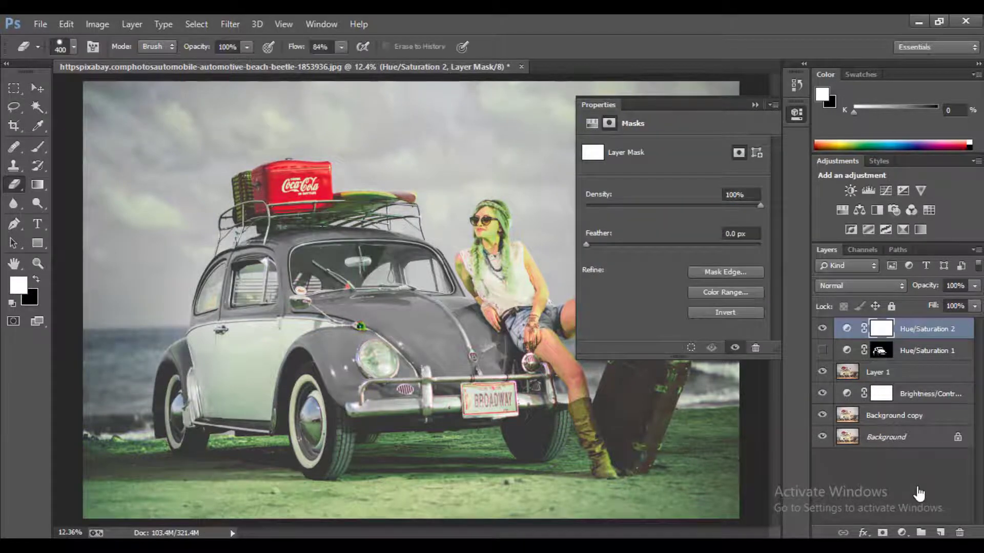
key("ctrl+i")
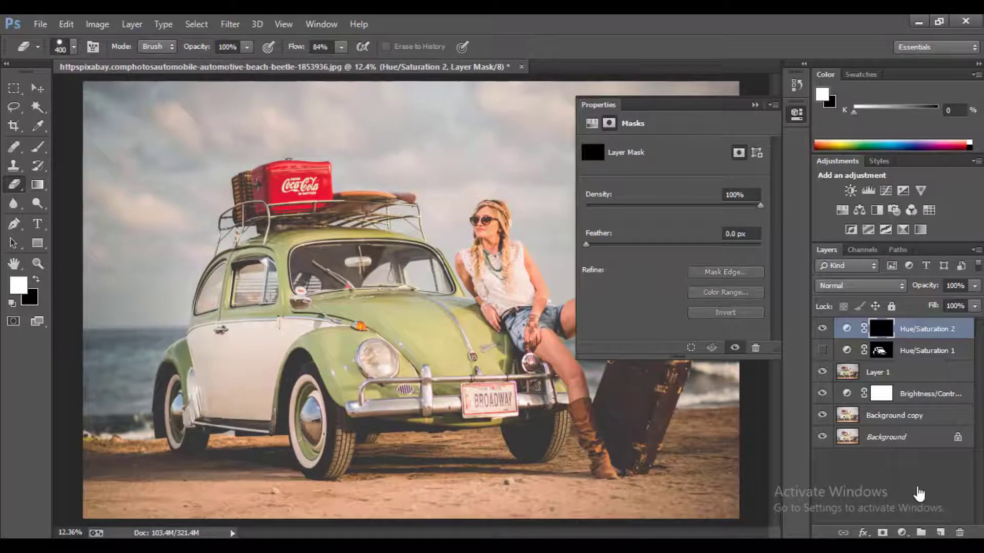
key("alt+bracketleft")
right_click(919, 494)
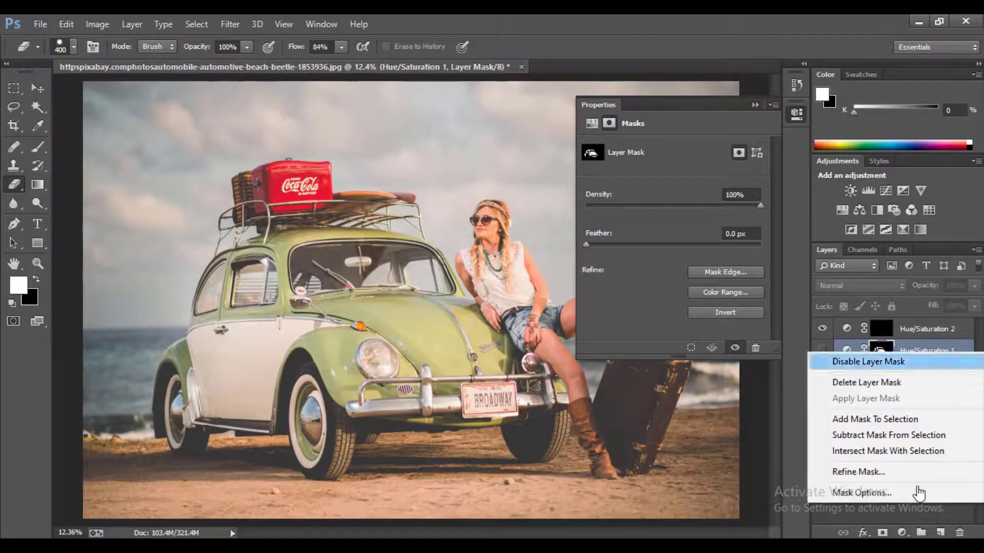
key("Return")
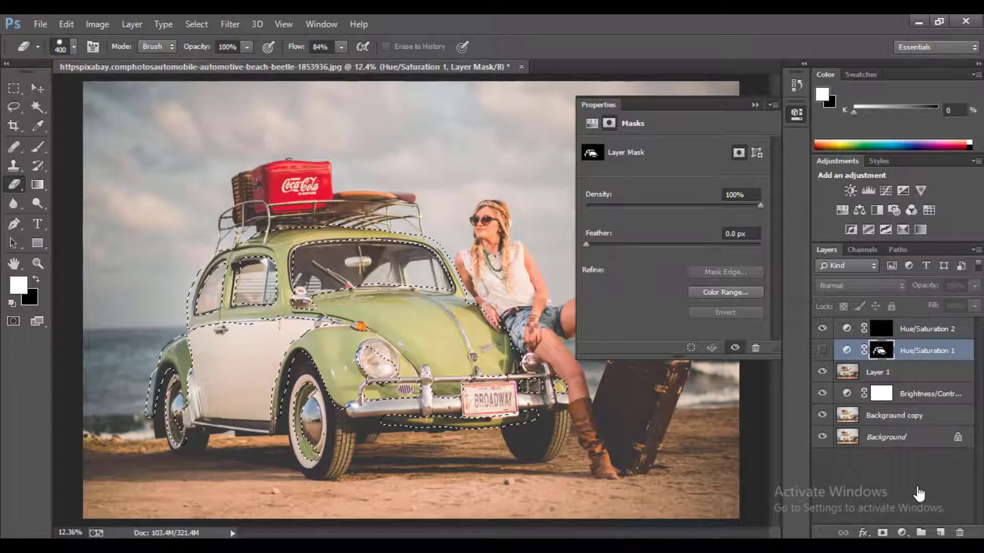
key("alt+bracketright")
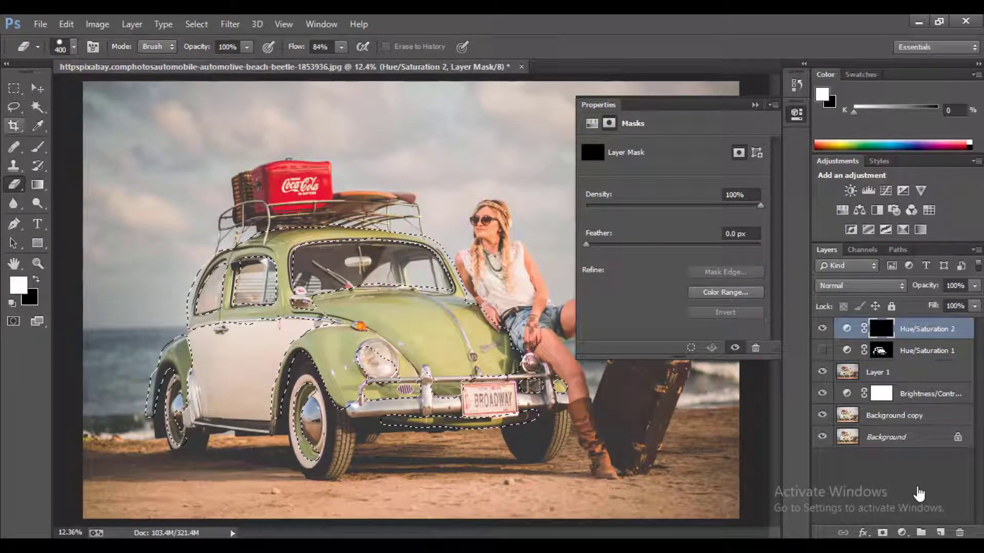
Paint the selected bodywork and wheel rims white on the Hue/Saturation 2 mask, deselect, and erase the mask over the headlight.
key("b")
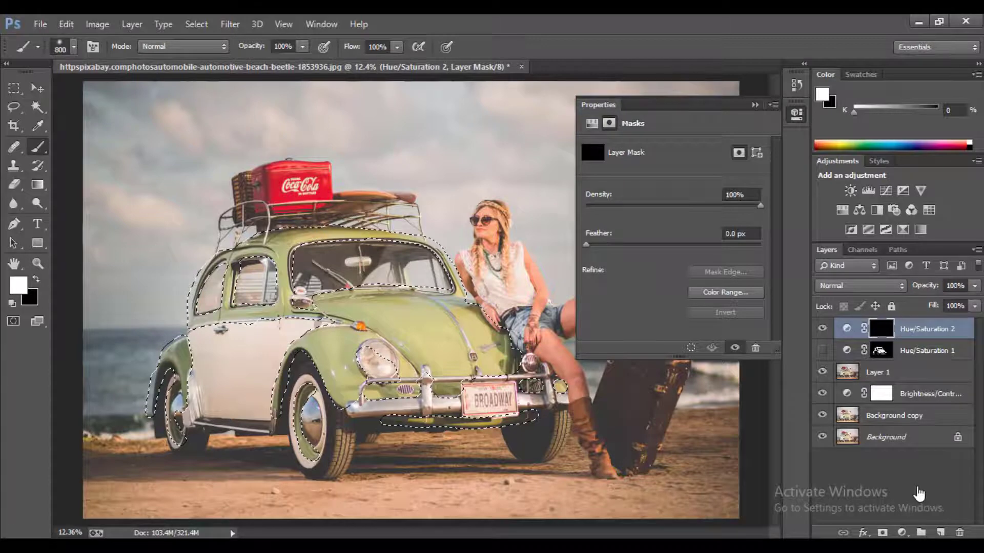
mouse_move(277, 256)
left_mouse_down()
mouse_move(312, 389)
mouse_move(384, 338)
mouse_move(420, 287)
mouse_move(343, 303)
left_mouse_up()
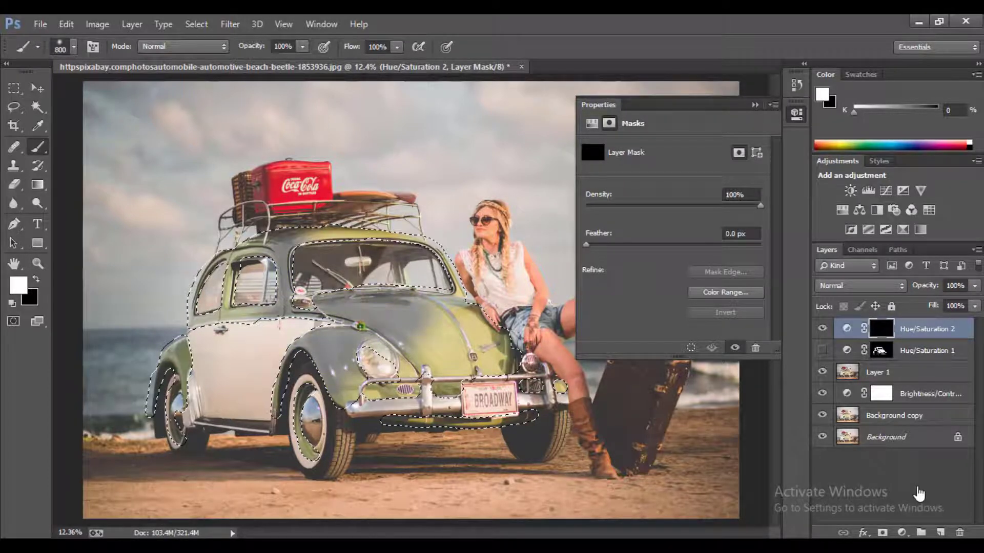
mouse_move(312, 233)
left_mouse_down()
mouse_move(415, 239)
mouse_move(451, 287)
mouse_move(474, 354)
mouse_move(543, 397)
mouse_move(518, 410)
mouse_move(436, 410)
mouse_move(431, 328)
mouse_move(359, 389)
mouse_move(307, 453)
left_mouse_up()
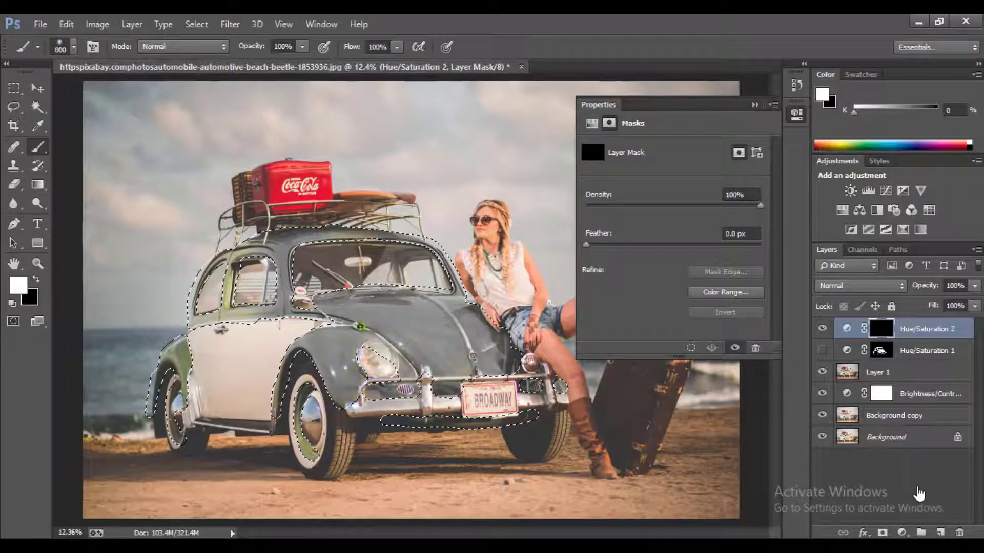
left_click_drag(279, 368, 310, 456)
left_click_drag(167, 358, 180, 436)
mouse_move(216, 267)
left_mouse_down()
mouse_move(225, 297)
mouse_move(248, 314)
left_mouse_up()
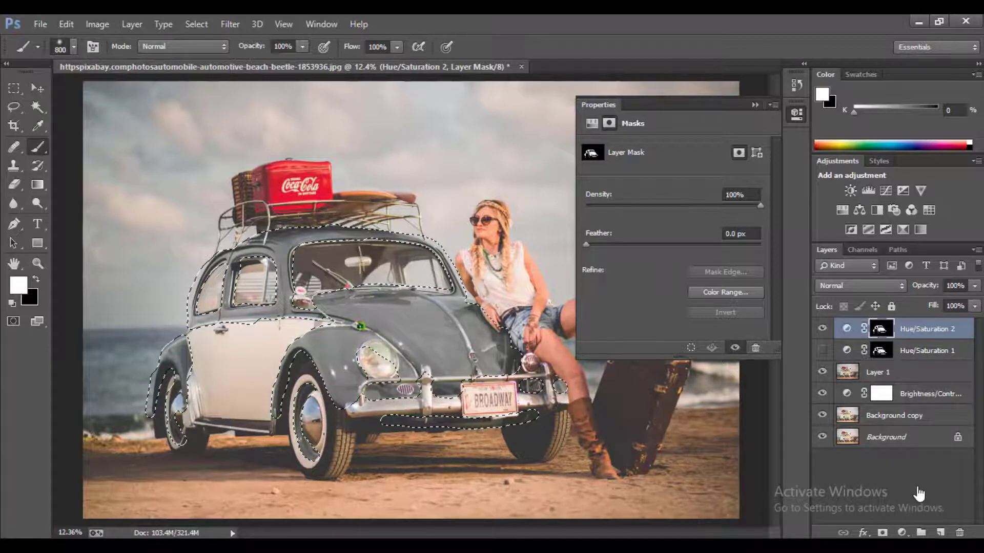
key("ctrl+d")
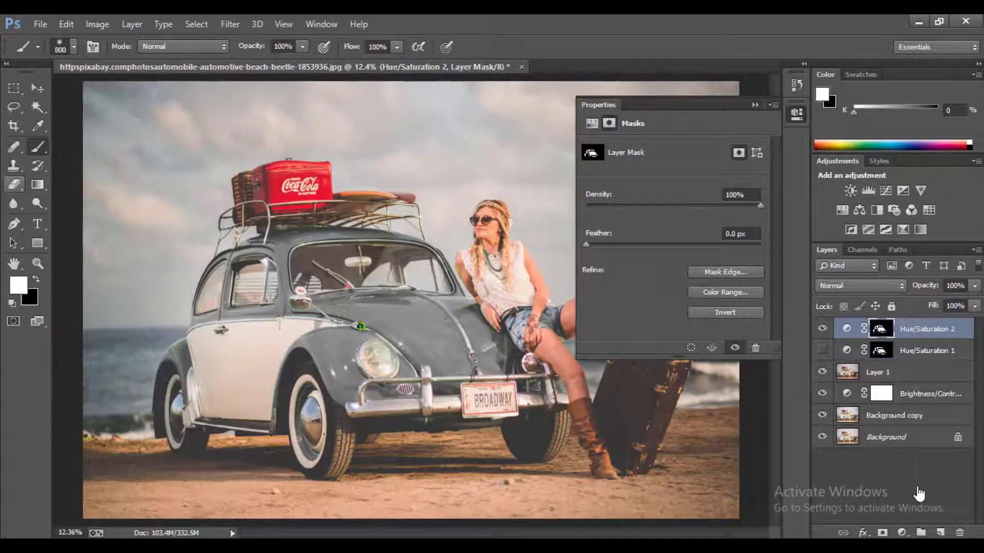
key("e")
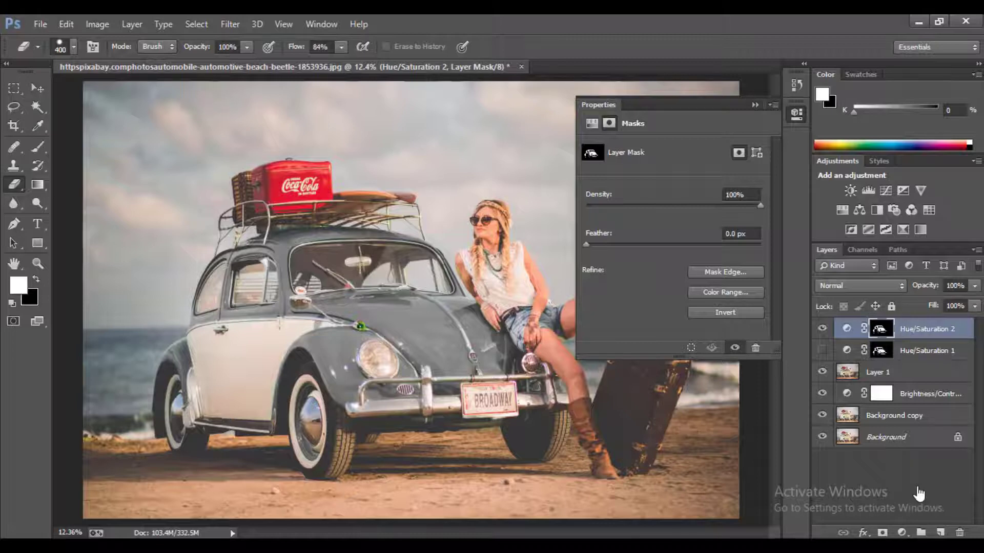
Toggle the two Hue/Saturation layers' visibility to compare the teal and gray car, leaving only Hue/Saturation 2 shown.
key("ctrl+z")
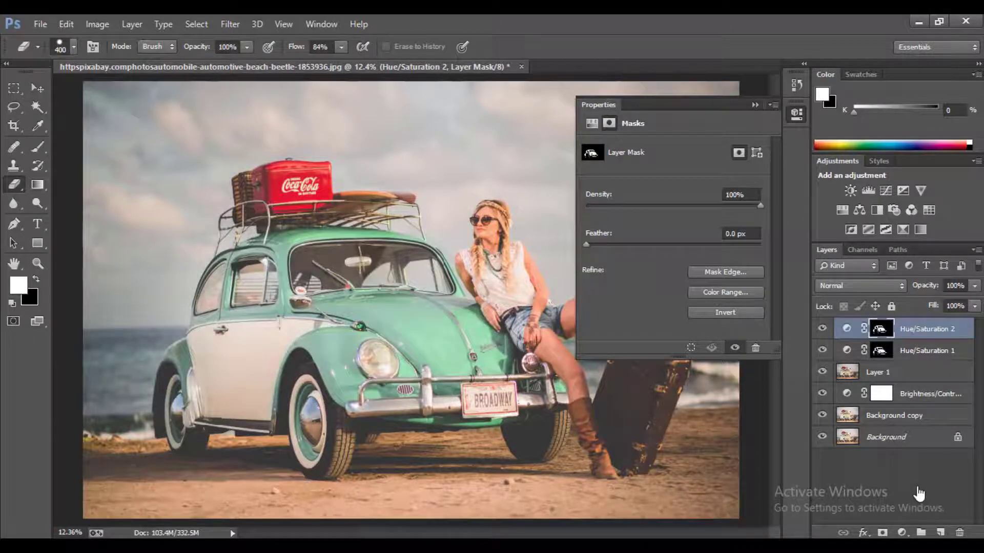
key("ctrl+alt+z")
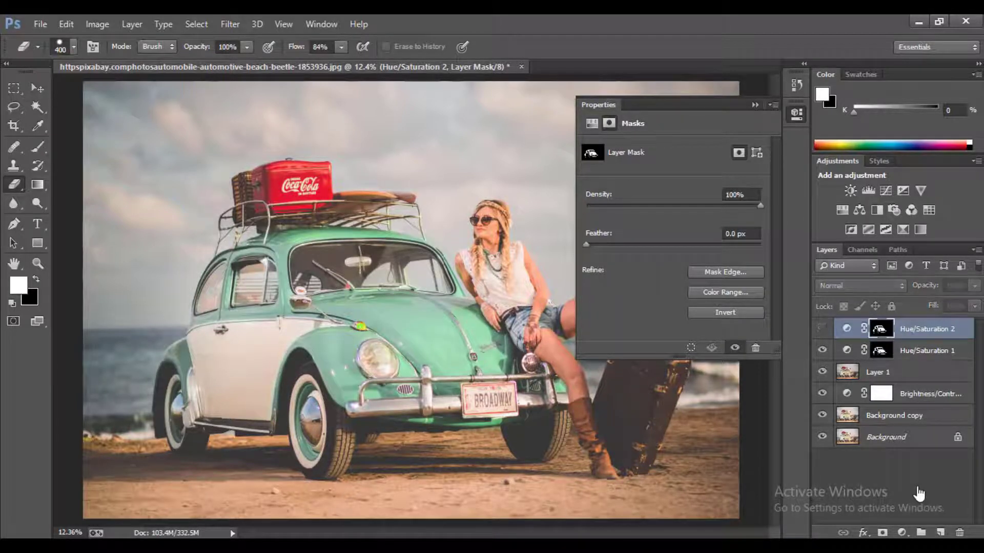
key("ctrl+comma")
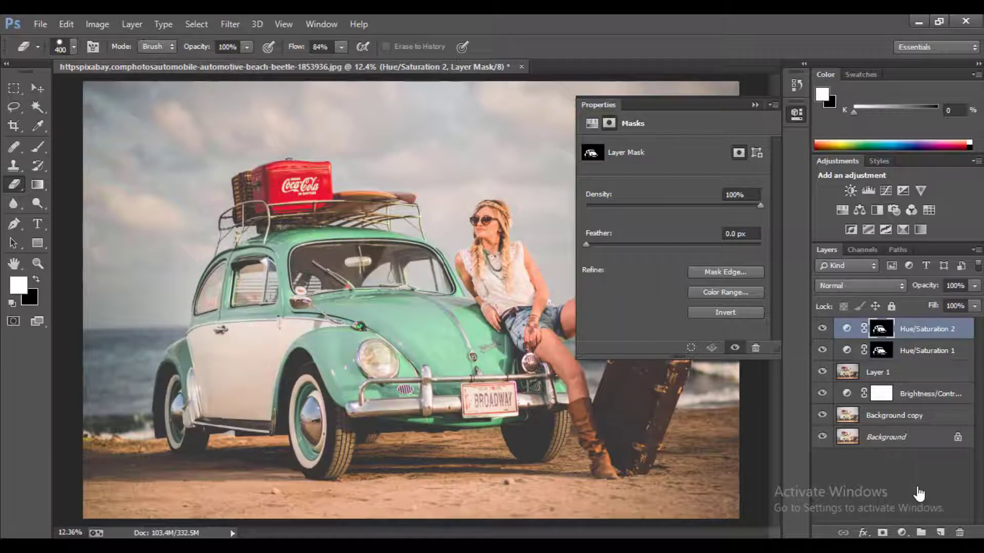
key("ctrl+alt+z")
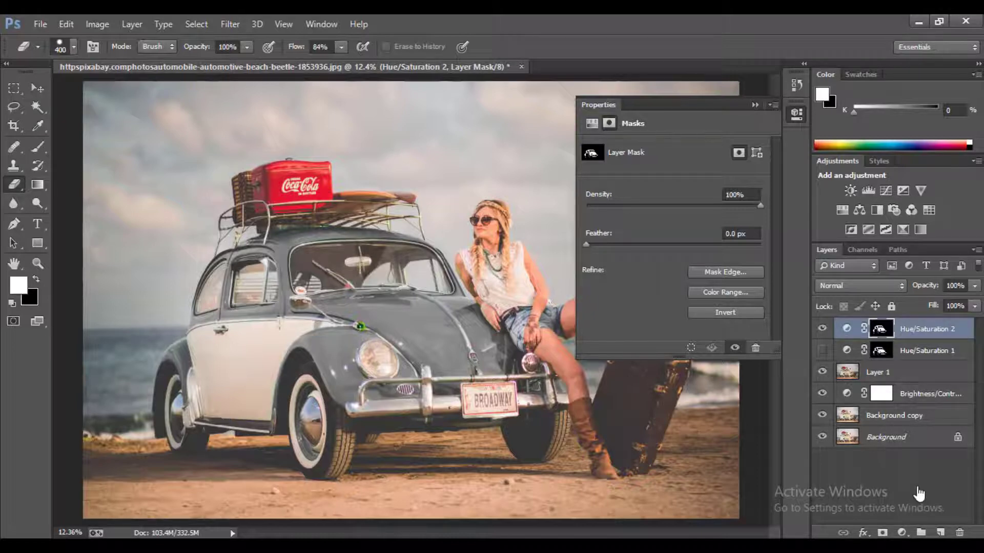
Add a third Hue/Saturation adjustment layer above Hue/Saturation 2.
left_click(901, 532)
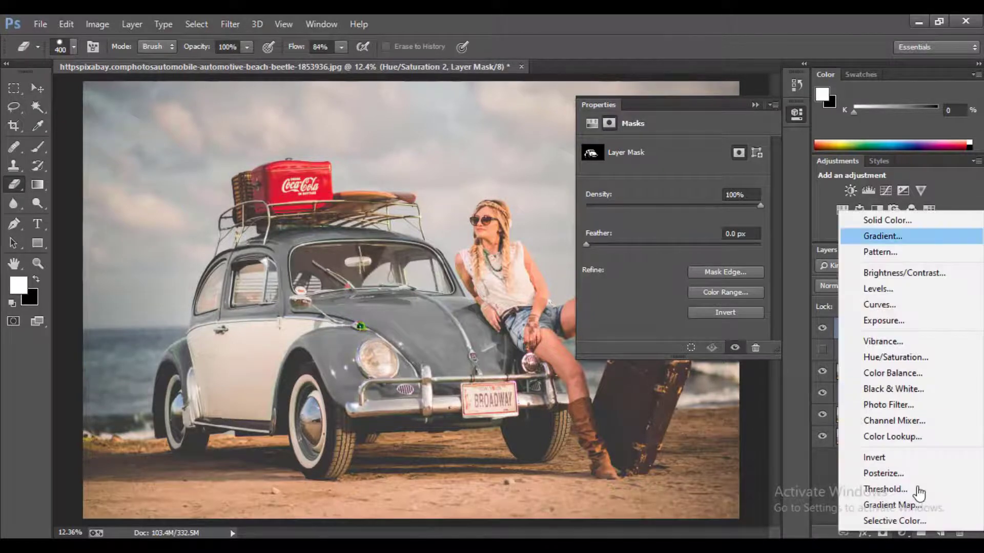
key("Down")
key("Down")
key("Down")
key("Down")
key("Up")
key("Down")
key("Down")
key("Down")
key("Down")
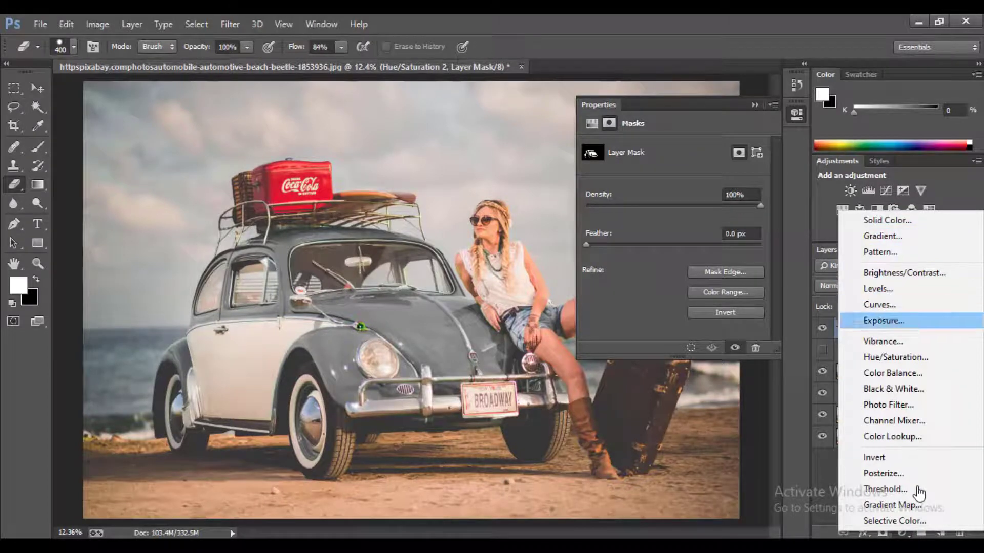
key("Return")
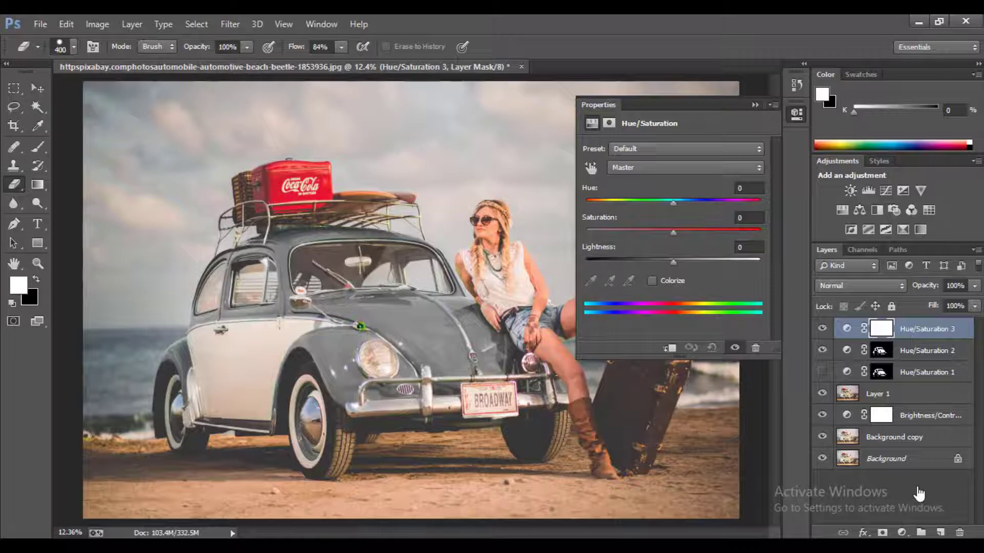
Hide the Hue/Saturation 2 layer and target the Greens range in the new adjustment.
left_click(822, 351)
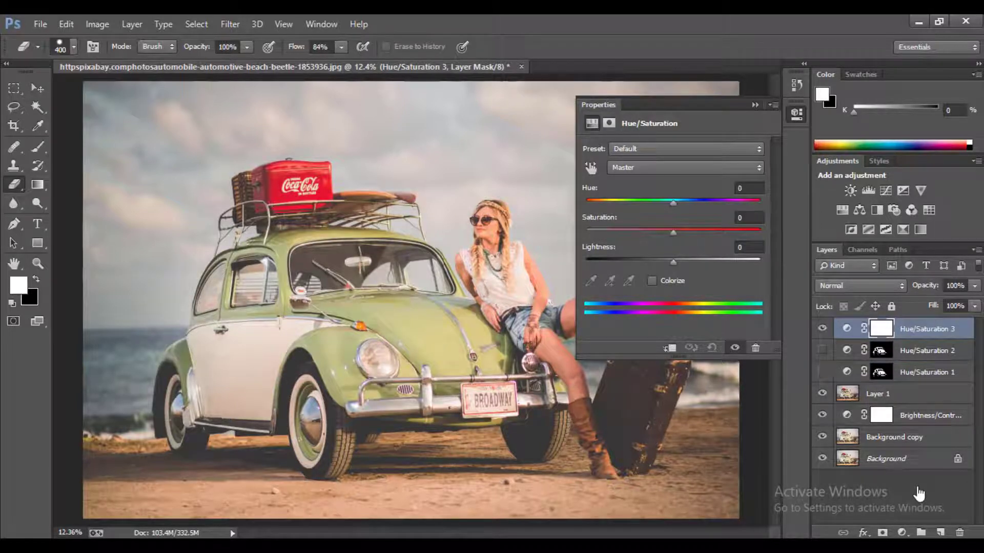
left_click(684, 168)
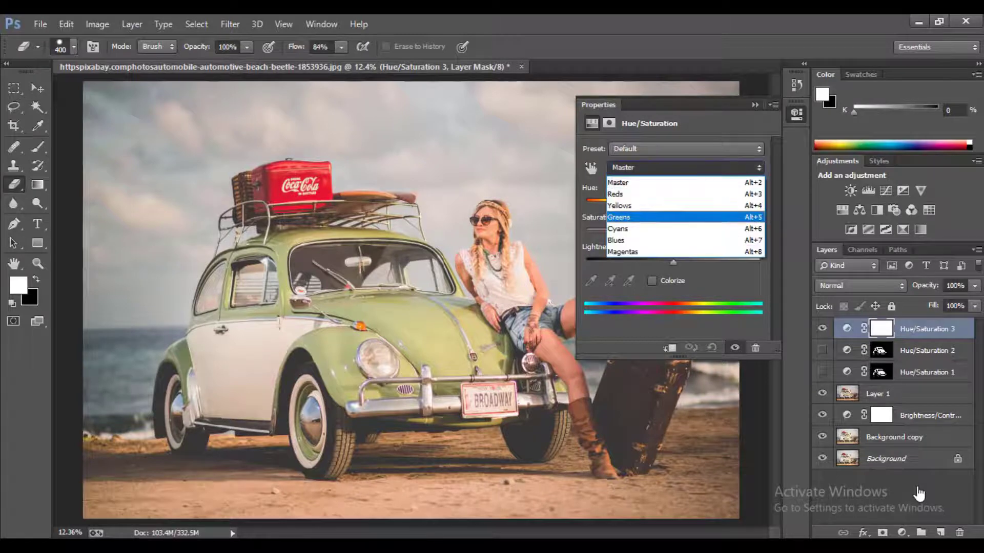
key("Up")
key("Return")
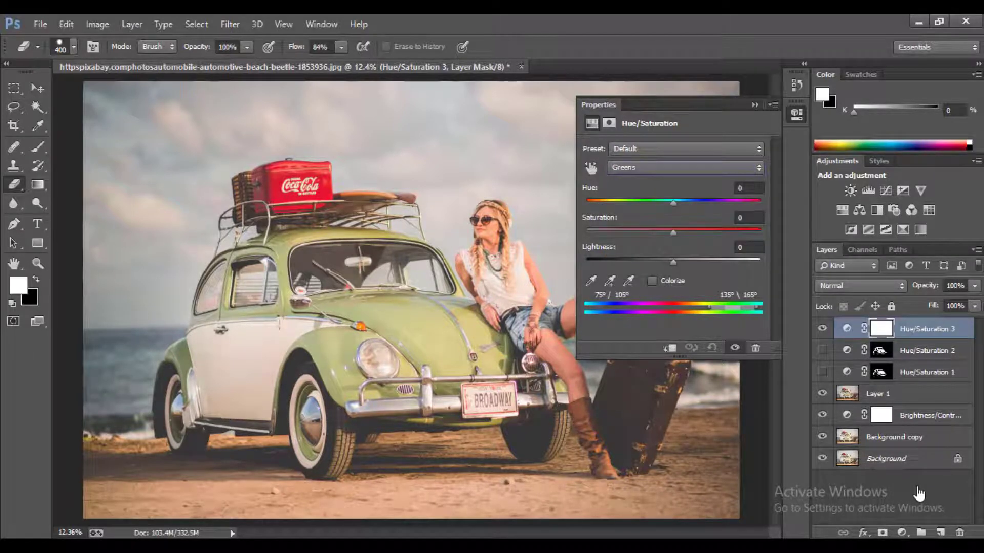
Try a hue of -180 and a saturation of -100 on the Greens range.
left_click_drag(673, 232, 757, 203)
key("Down")
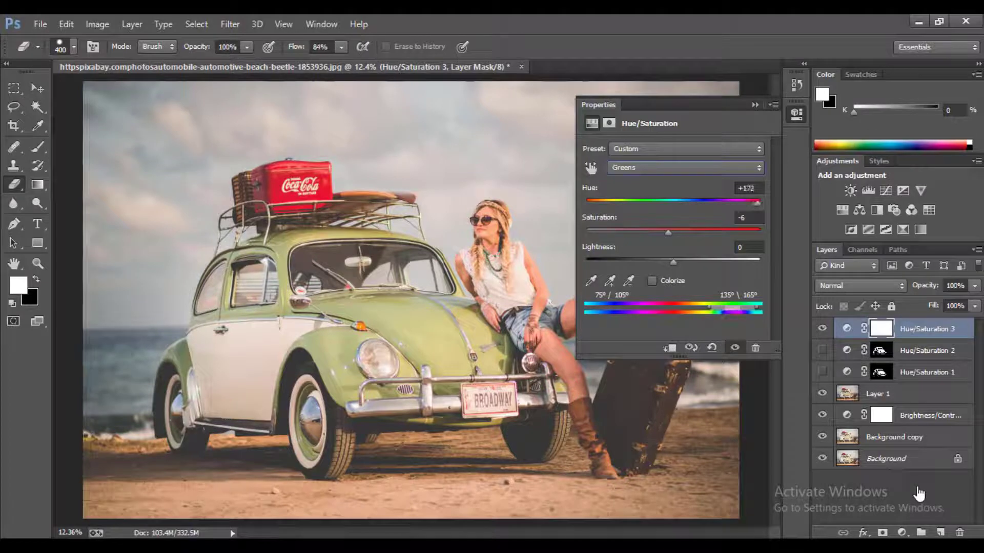
key("Up")
key("Up")
key("Up")
key("Up")
key("Up")
key("Up")
key("Up")
key("Up")
left_click_drag(668, 233, 586, 232)
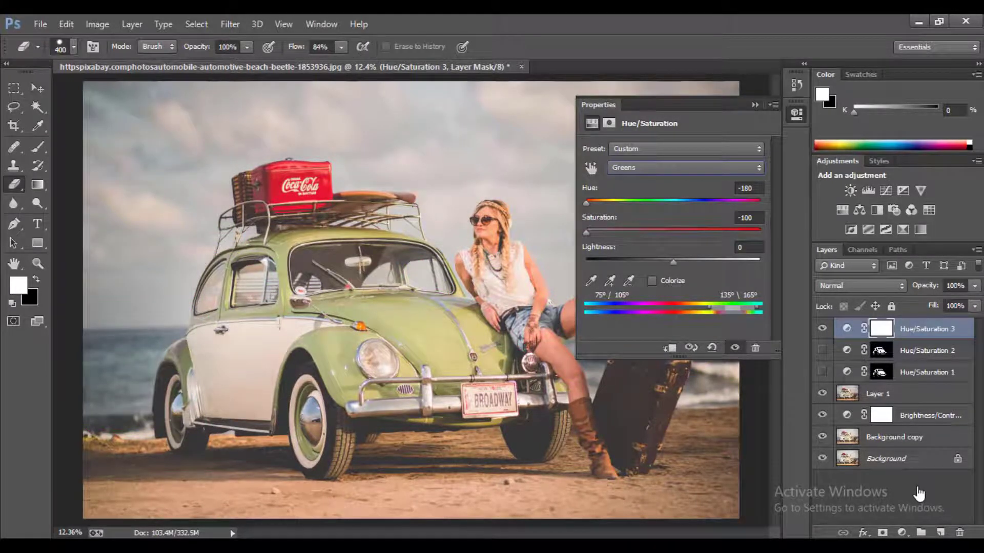
Sample the car's green paint and set hue to +180, saturation to +27 and lightness to -11.
key("Tab")
type("100-15i")
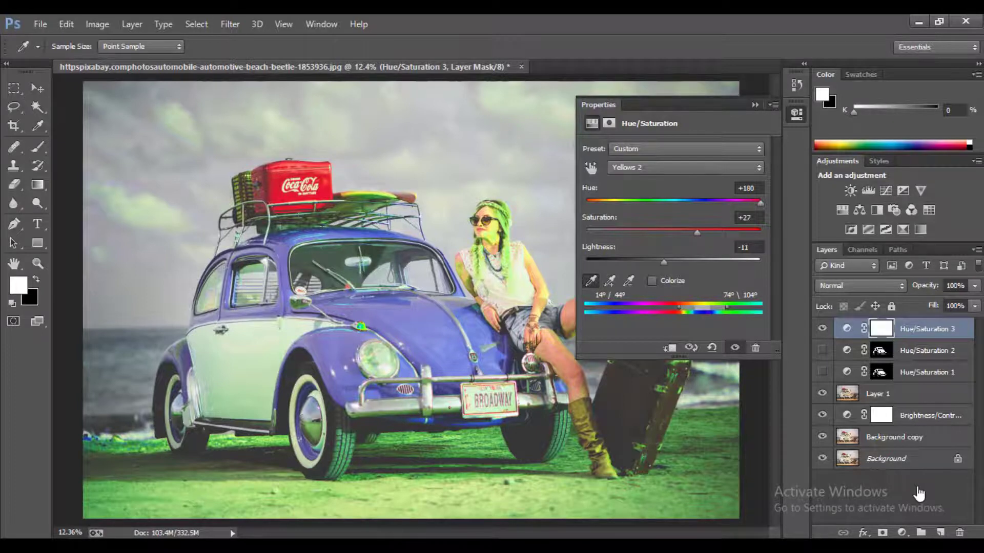
Try clearing the car area from the Hue/Saturation 3 mask using a selection loaded from the Hue/Saturation 2 mask.
key("e")
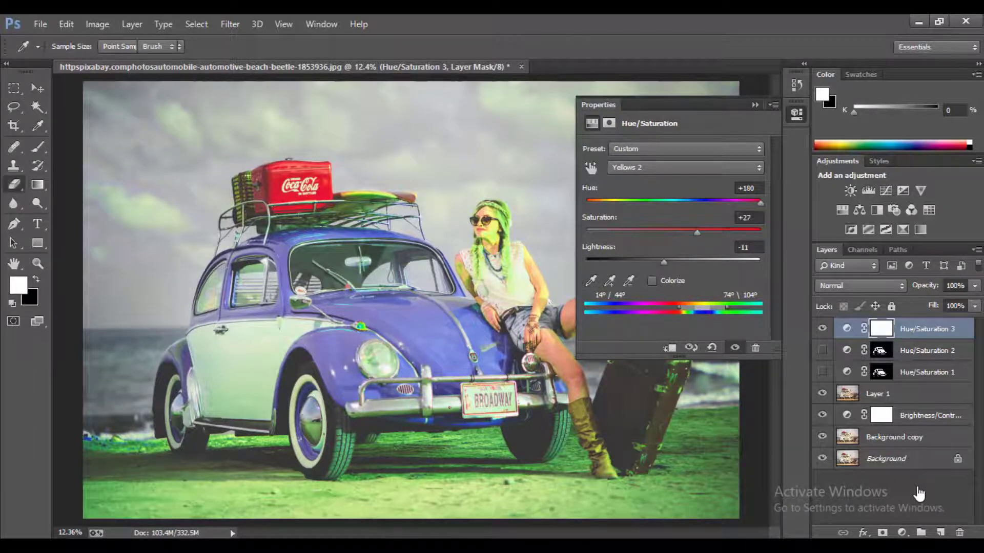
key("alt+bracketleft")
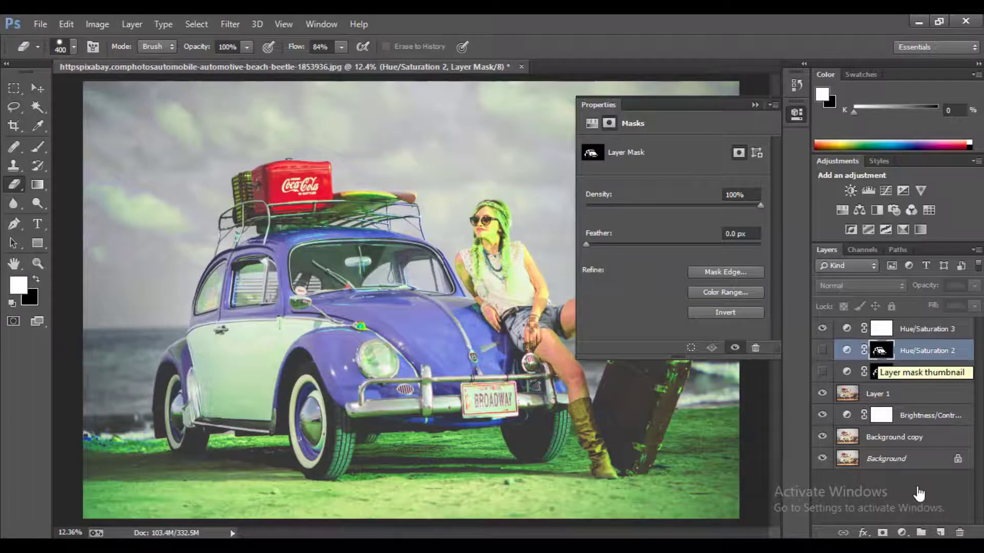
right_click(919, 493)
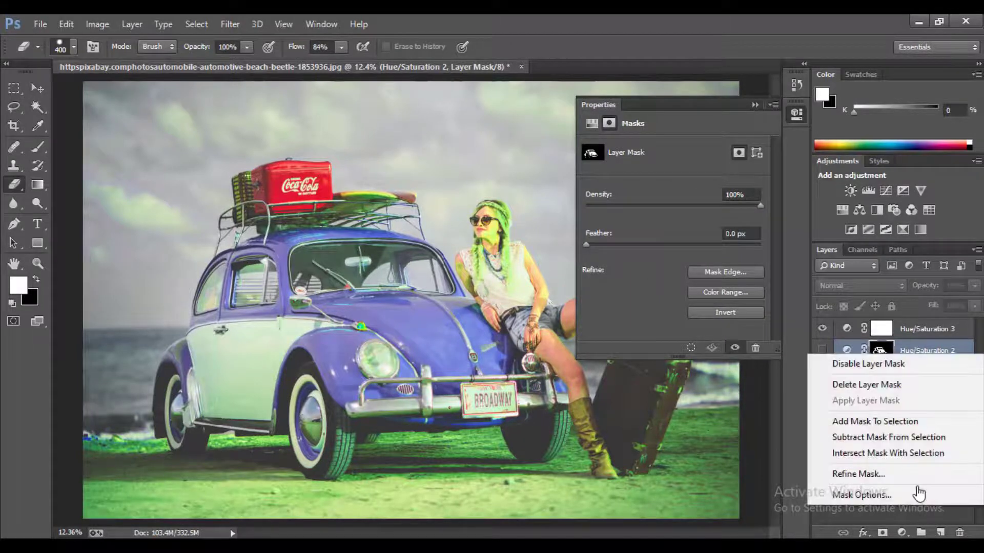
key("Return")
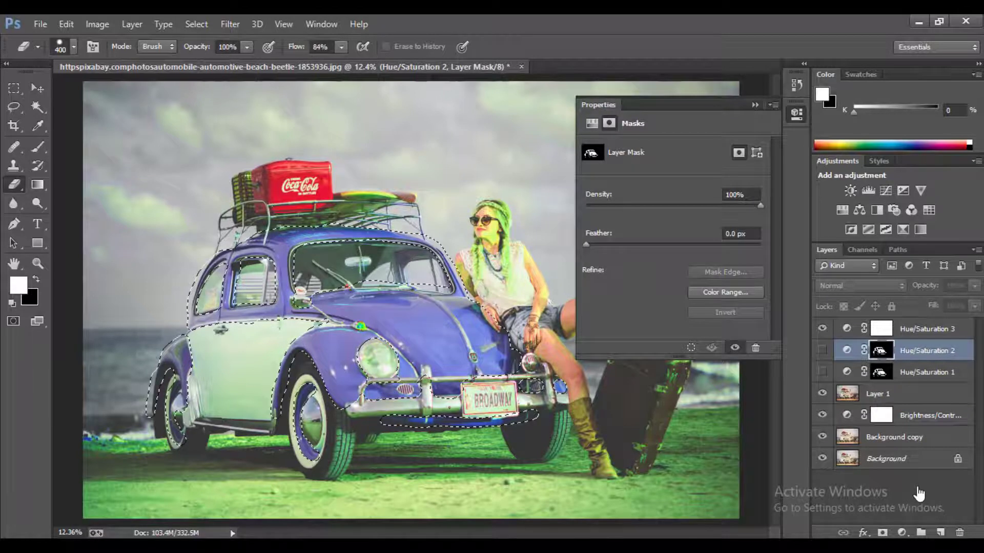
key("alt+bracketright")
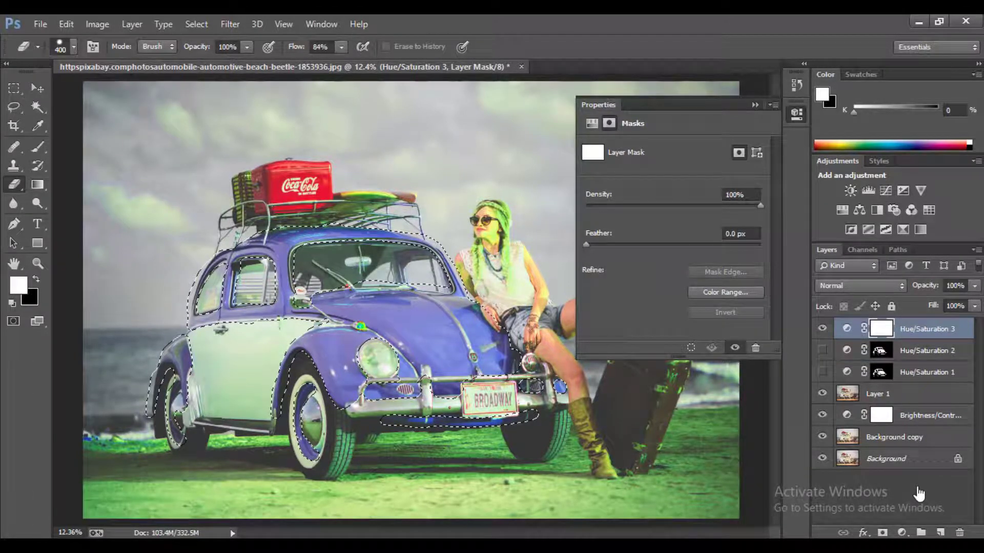
key("Delete")
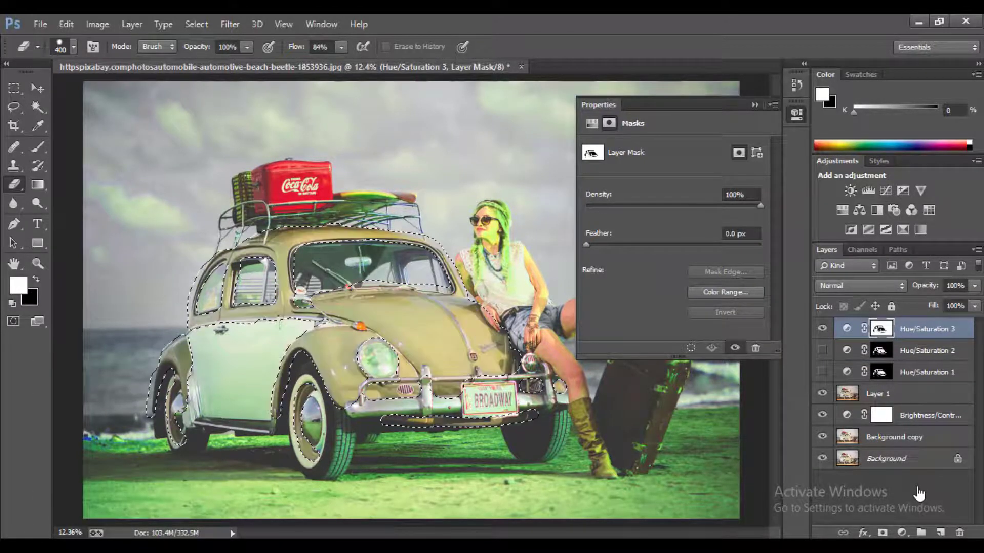
key("ctrl+z")
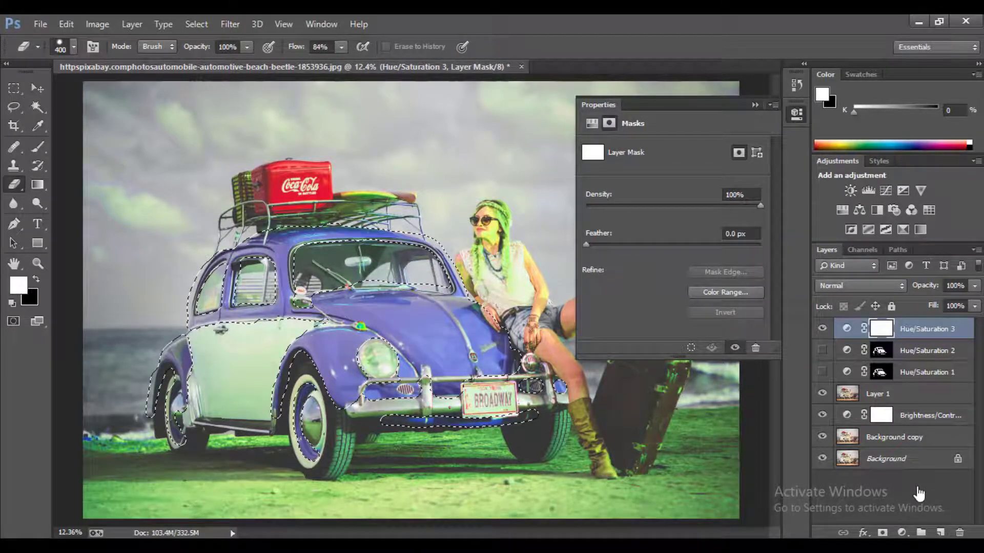
key("ctrl+d")
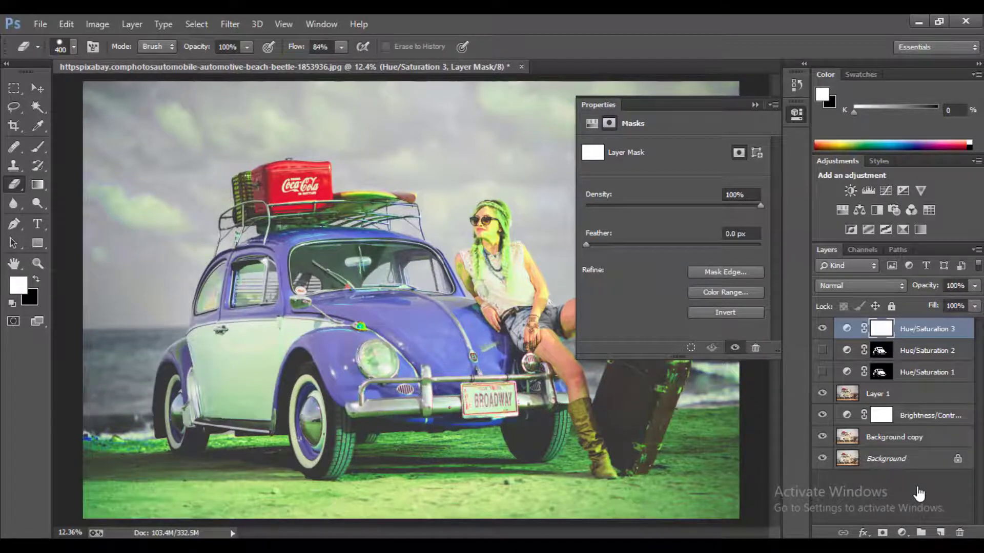
Invert the Hue/Saturation 3 mask to black and load the Hue/Saturation 2 mask as a selection for it.
key("ctrl+i")
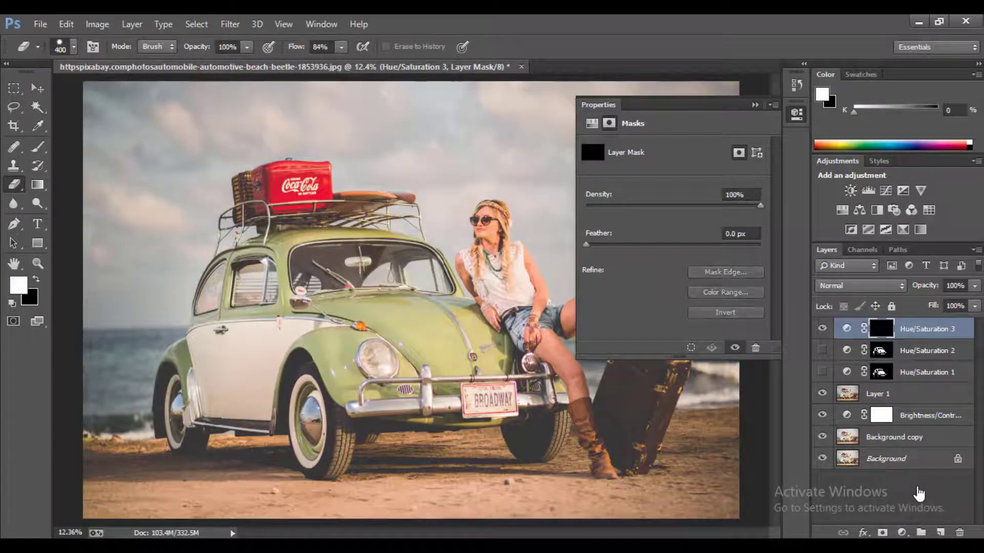
key("alt+bracketleft")
right_click(919, 494)
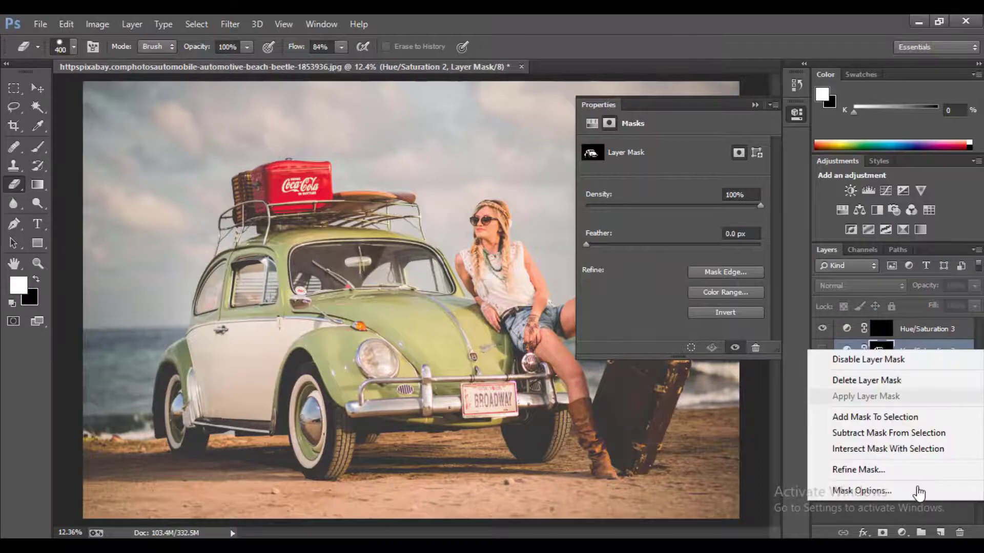
key("Return")
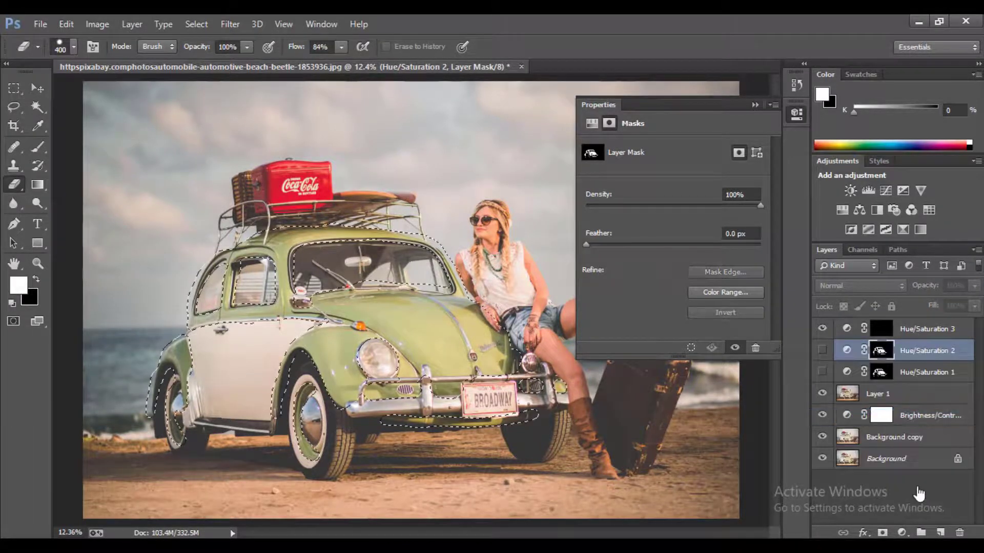
key("alt+bracketright")
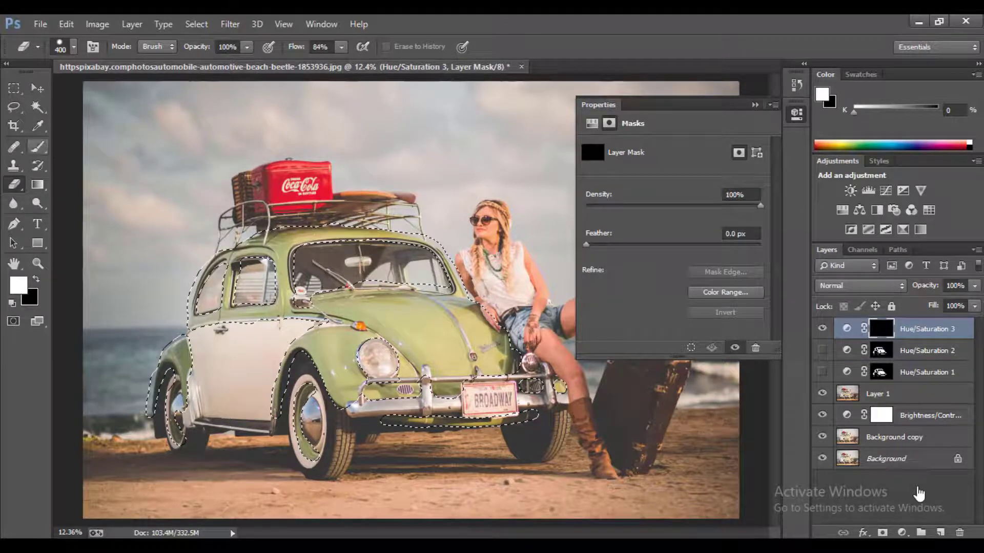
Paint the car selection white on the Hue/Saturation 3 mask with an 800 px brush at 100% opacity, and deselect.
key("b")
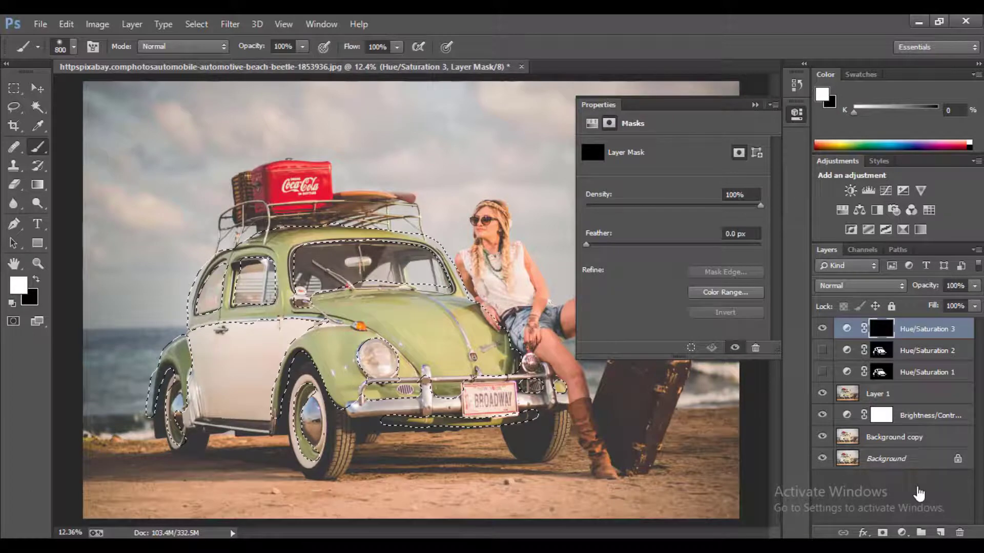
key("Return")
key("Tab")
mouse_move(318, 323)
left_mouse_down()
mouse_move(482, 344)
mouse_move(415, 303)
mouse_move(456, 294)
left_mouse_up()
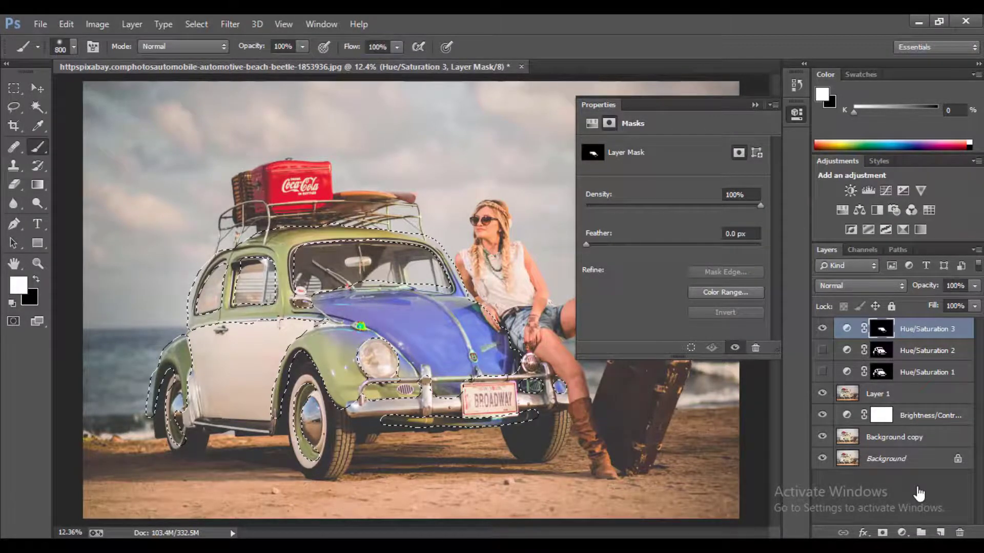
mouse_move(491, 421)
left_mouse_down()
mouse_move(461, 422)
mouse_move(405, 395)
left_mouse_up()
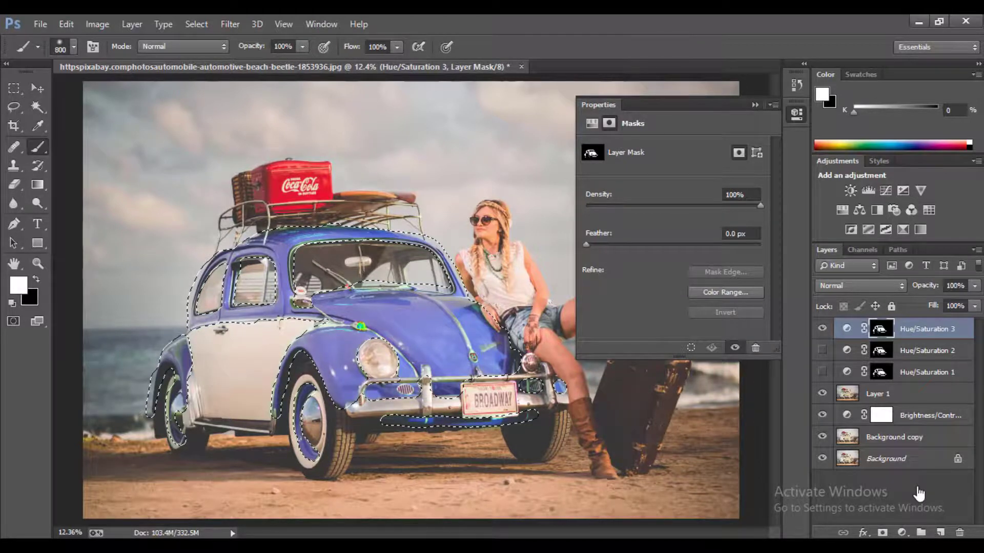
left_click(754, 105)
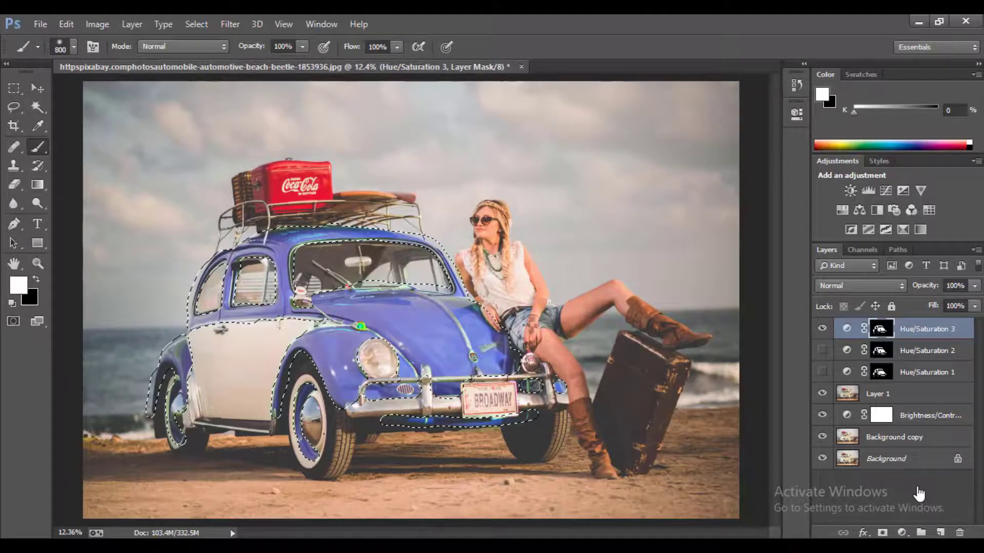
key("ctrl+d")
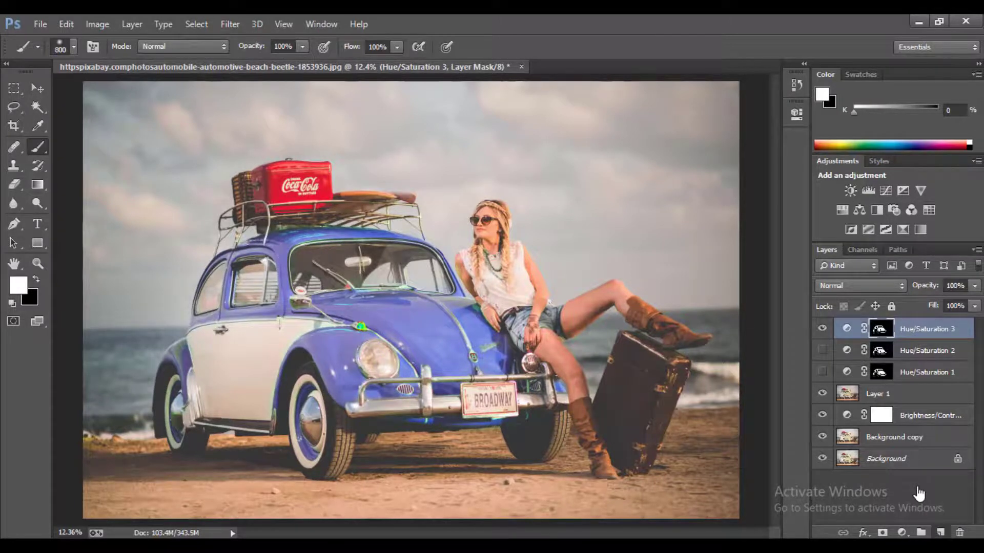
key("ctrl+shift+alt+n")
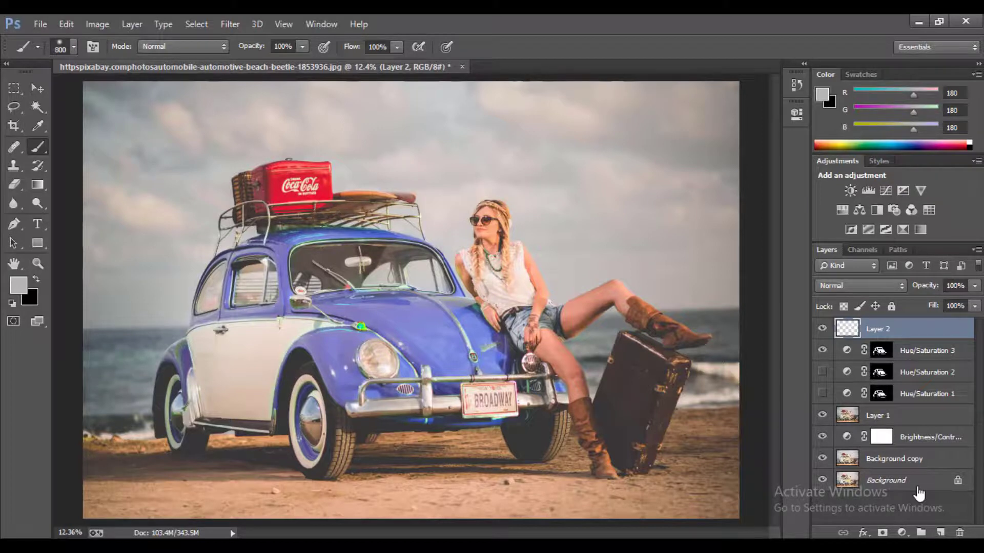
key("Delete")
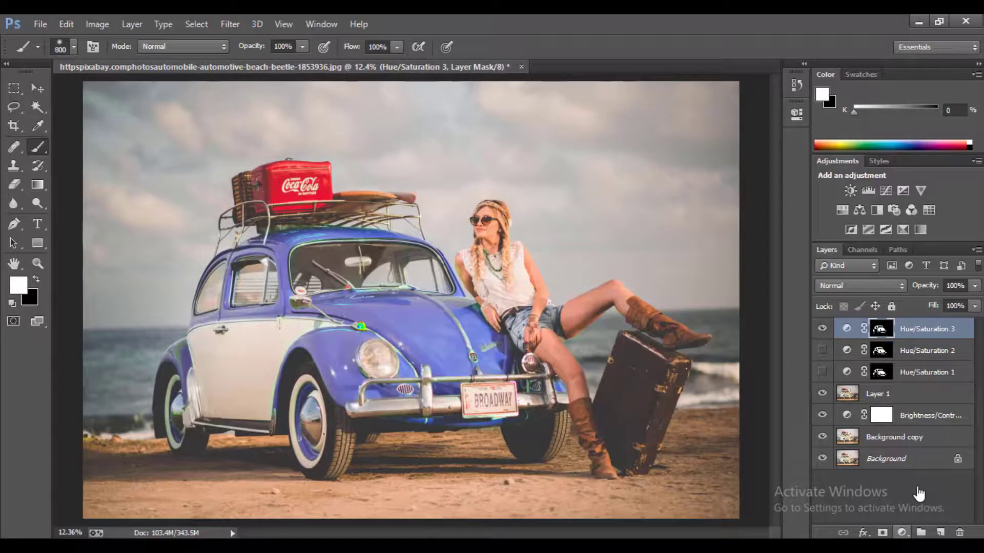
Add a Color Balance adjustment layer above Hue/Saturation 3 and shift its midtones toward cyan.
left_click(901, 533)
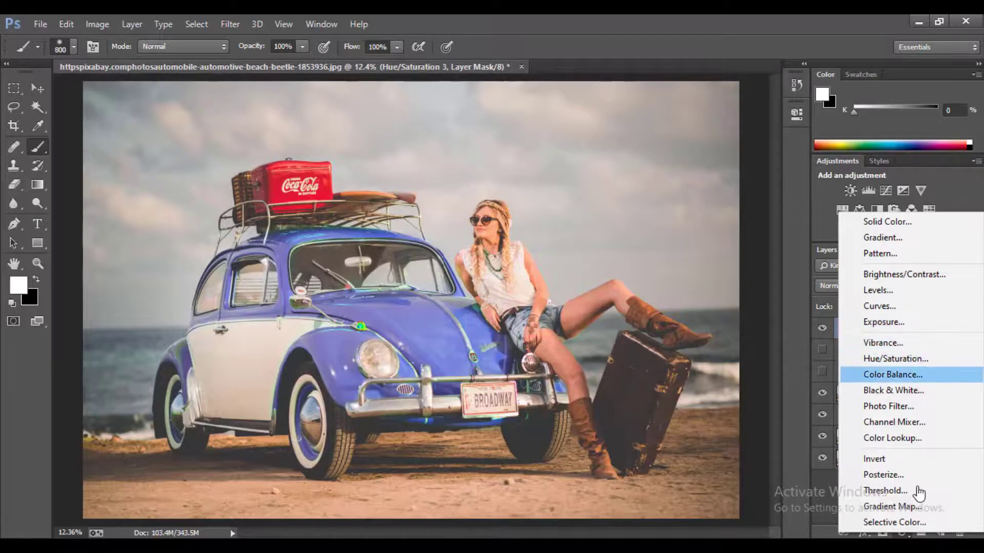
left_click(896, 374)
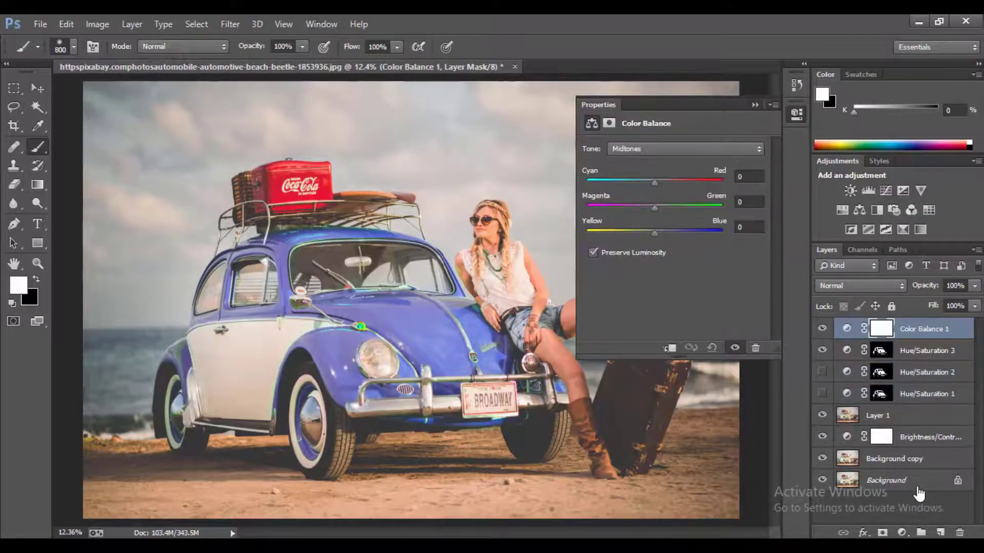
left_click_drag(654, 182, 643, 183)
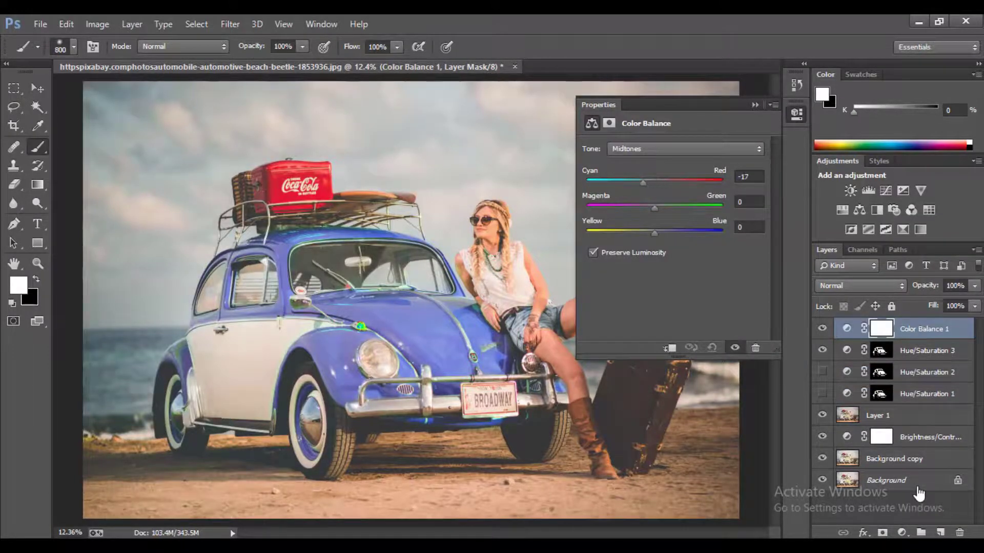
key("Down")
key("Down")
key("Down")
key("Down")
key("Down")
Shift the midtones of the Color Balance adjustment toward magenta and blue.
left_click_drag(655, 208, 666, 208)
key("Down")
key("Down")
key("Down")
key("Down")
key("Down")
key("Down")
key("Down")
key("Down")
key("Down")
key("Down")
key("Down")
key("Down")
key("Down")
key("Down")
key("Down")
key("Down")
key("Down")
key("Down")
key("Down")
key("Down")
key("Tab")
key("Up")
key("Up")
key("Up")
key("Up")
key("Up")
key("Up")
key("Up")
key("Up")
key("Up")
key("Up")
key("Up")
key("Up")
key("Up")
key("Up")
key("Up")
key("Up")
key("Up")
key("Up")
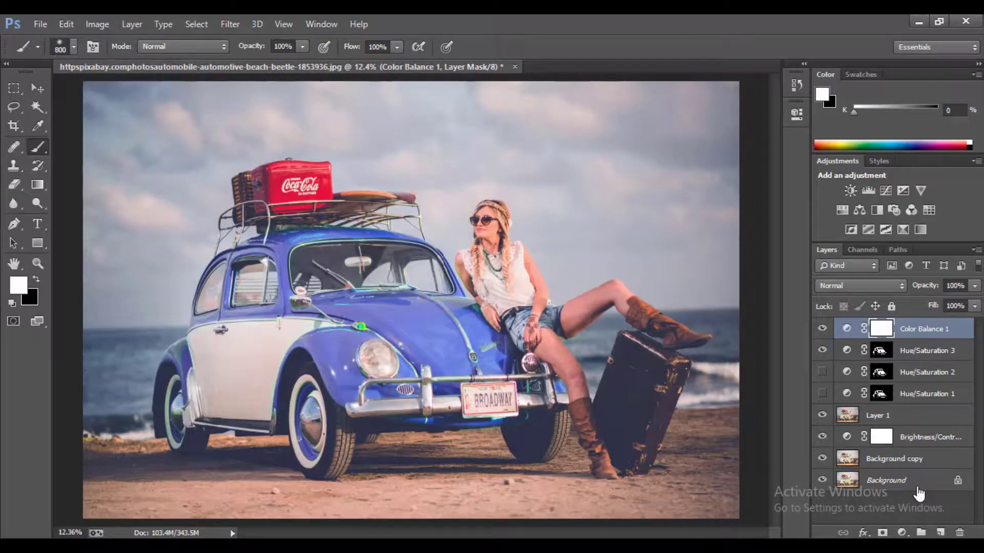
Start saving the image under Save As in the Downloads folder with JPEG as the file type.
key("ctrl+shift+s")
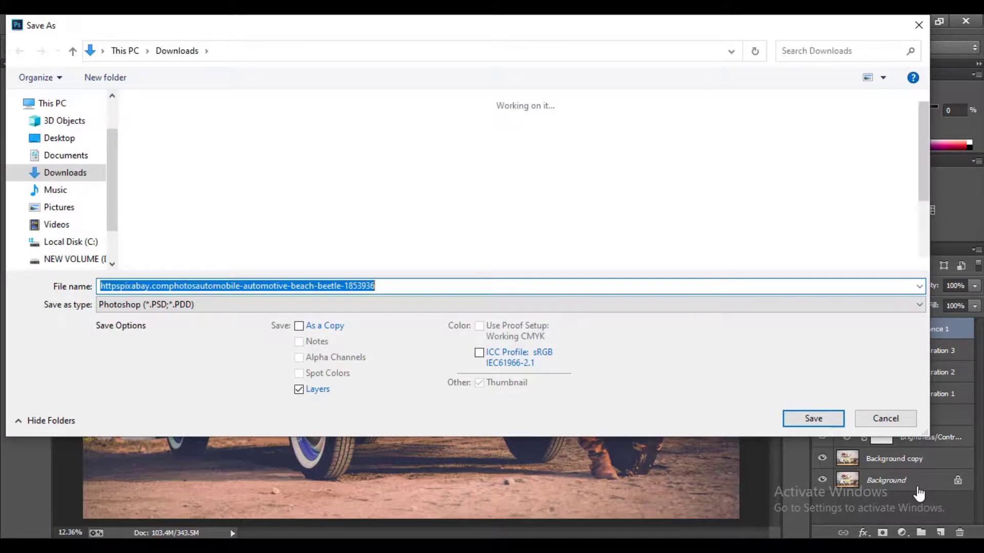
key("Tab")
key("alt+Down")
key("Down")
key("Down")
key("Down")
key("Down")
key("Down")
key("Down")
key("Down")
key("Down")
key("Down")
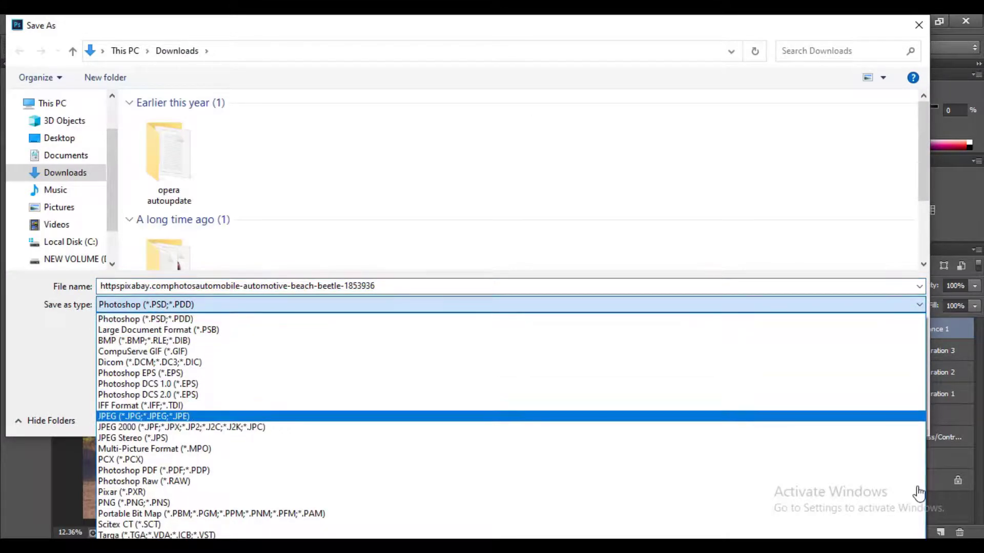
key("Return")
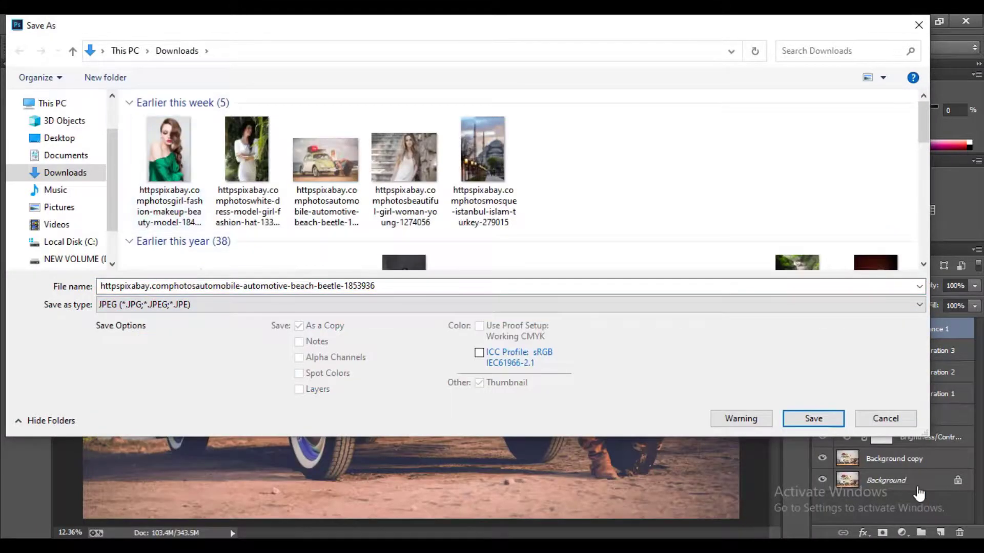
key("Return")
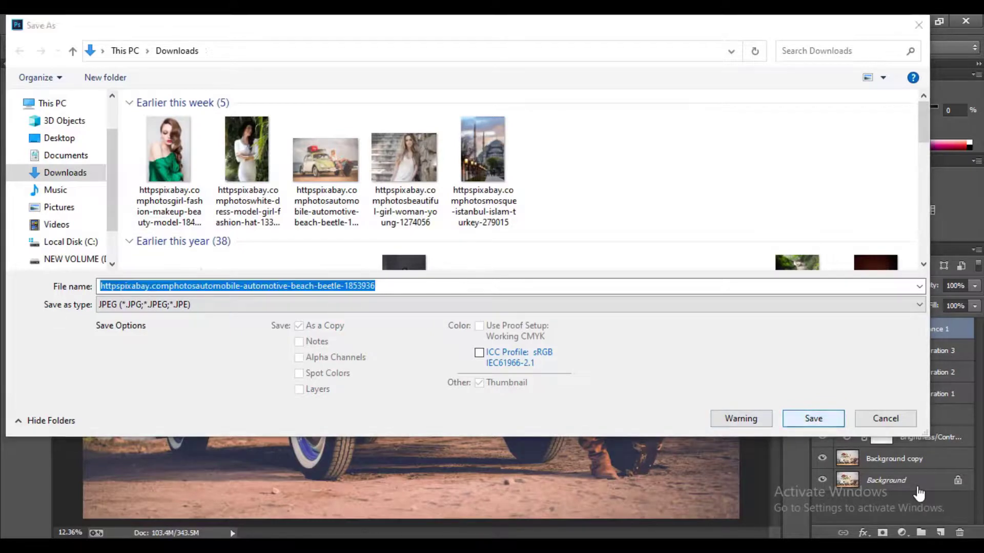
key("Left")
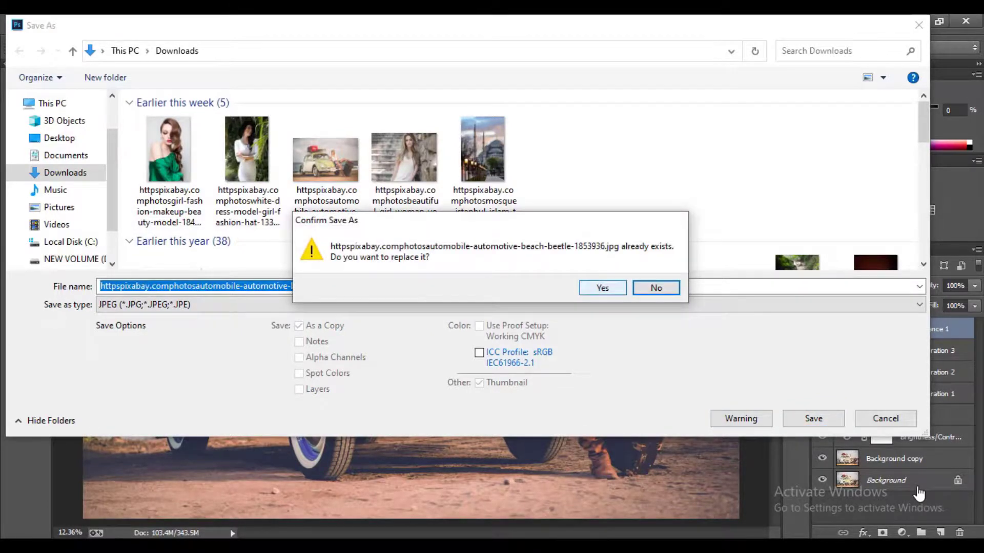
key("Left")
key("Right")
key("Return")
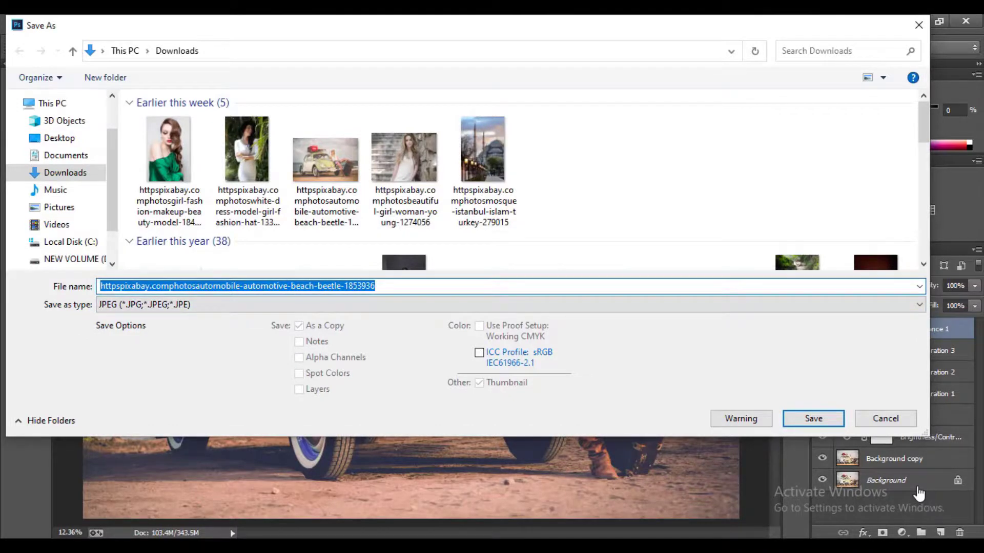
Name the JPEG copy 1 and save it at Maximum quality 12 with the Baseline ("Standard") format.
key("BackSpace")
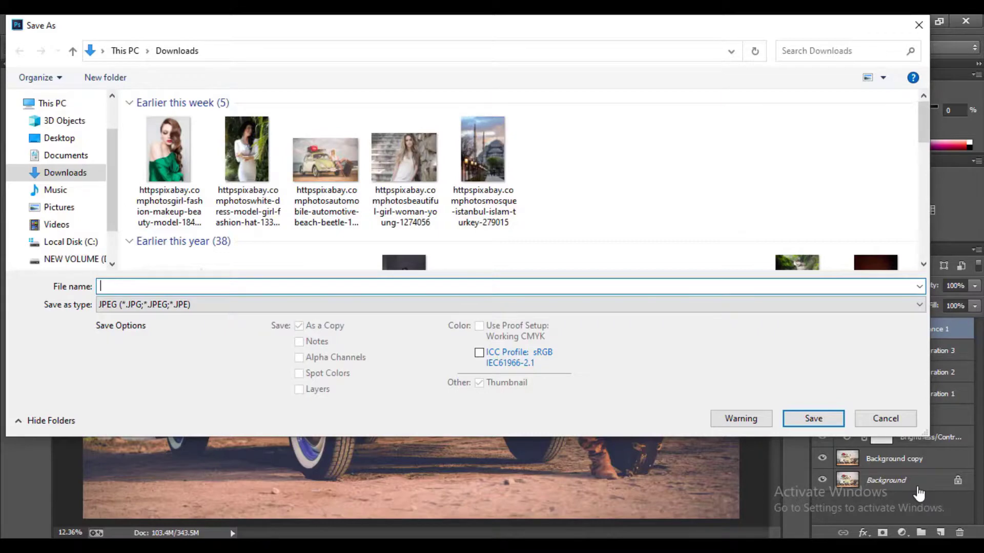
type("1")
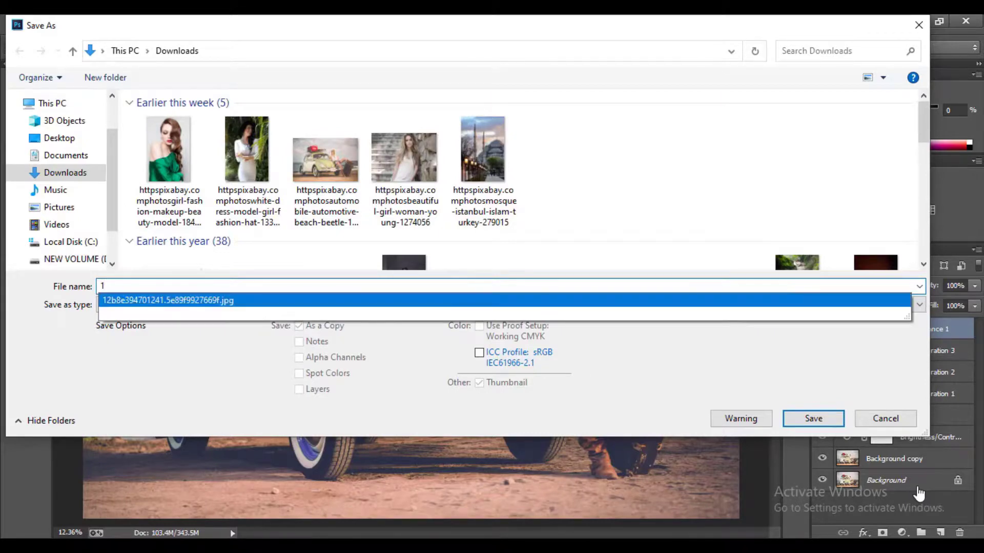
key("Escape")
key("Return")
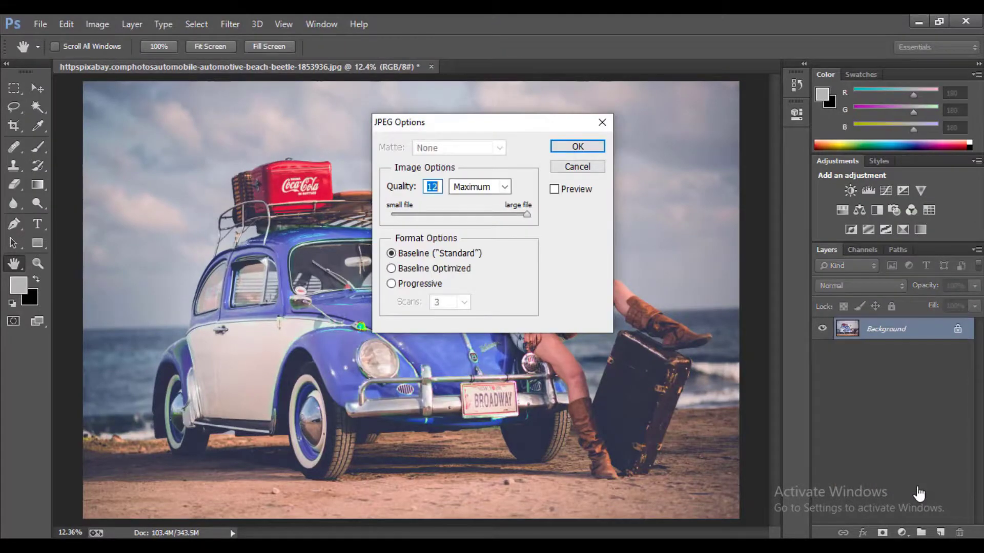
key("Return")
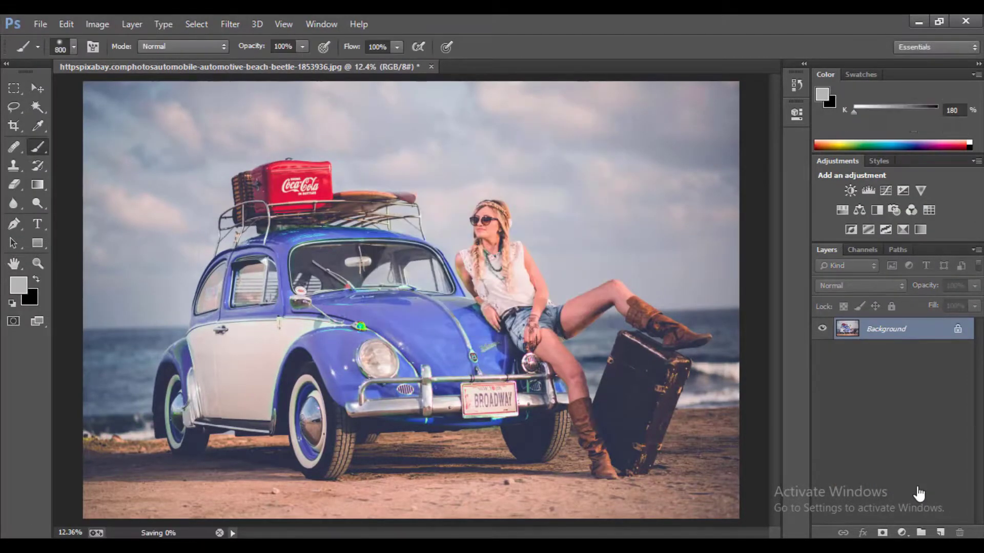